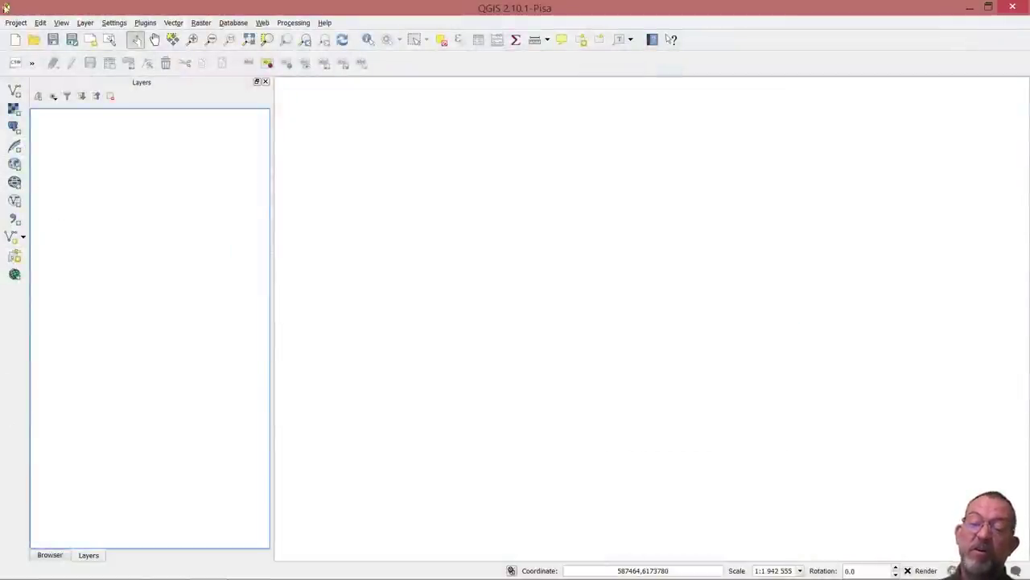
# Add dk_mini_500k.shp from the Att_work favourites folder to the map.
pyautogui.click(50, 555)
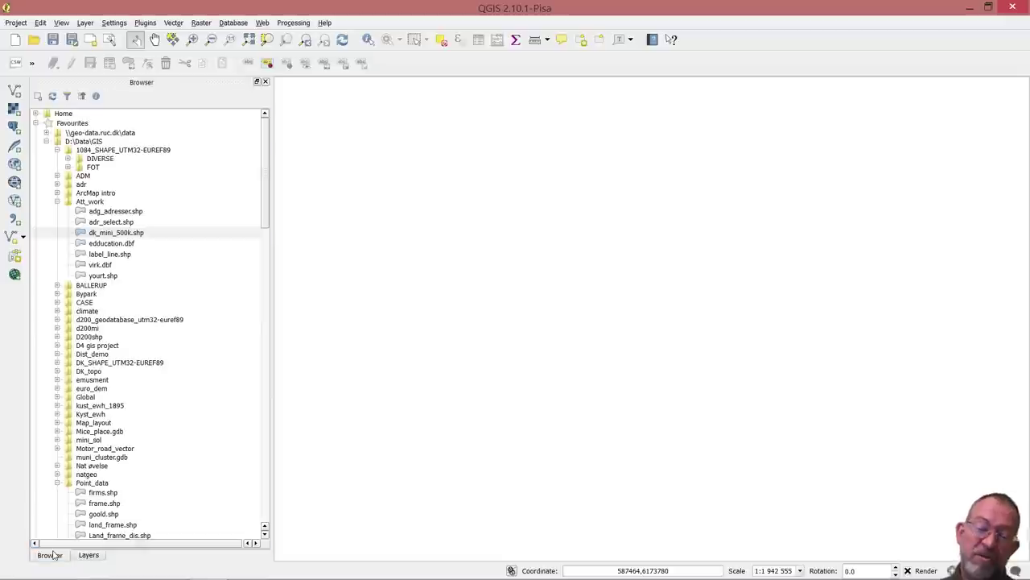
pyautogui.moveTo(95, 234)
pyautogui.mouseDown()
pyautogui.moveTo(281, 246)
pyautogui.moveTo(455, 215)
pyautogui.mouseUp()
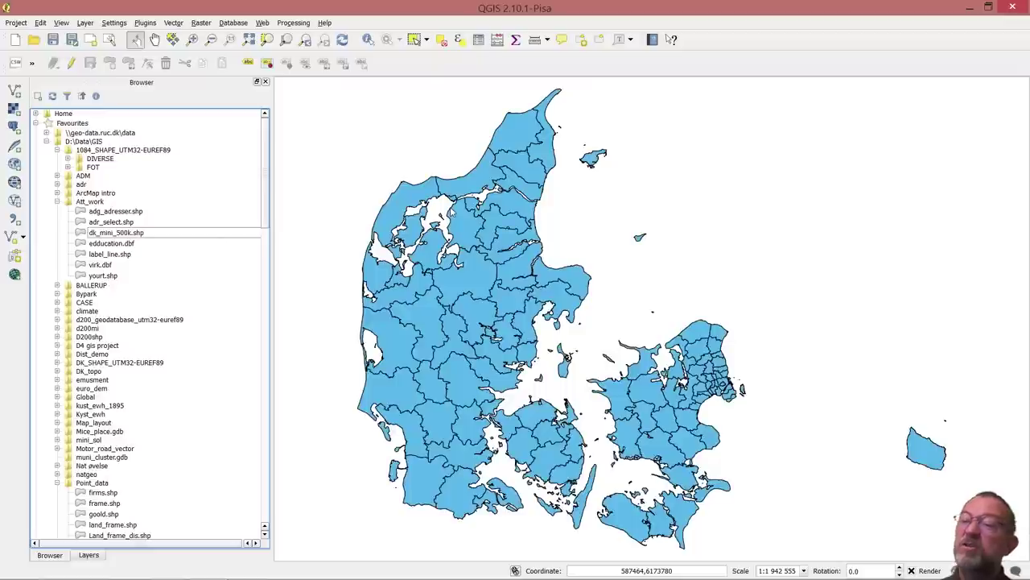
# Switch to File Explorer and open the D:\Data\GIS folder containing the municipal statistics workbook.
pyautogui.hotkey('alt', 'Tab')
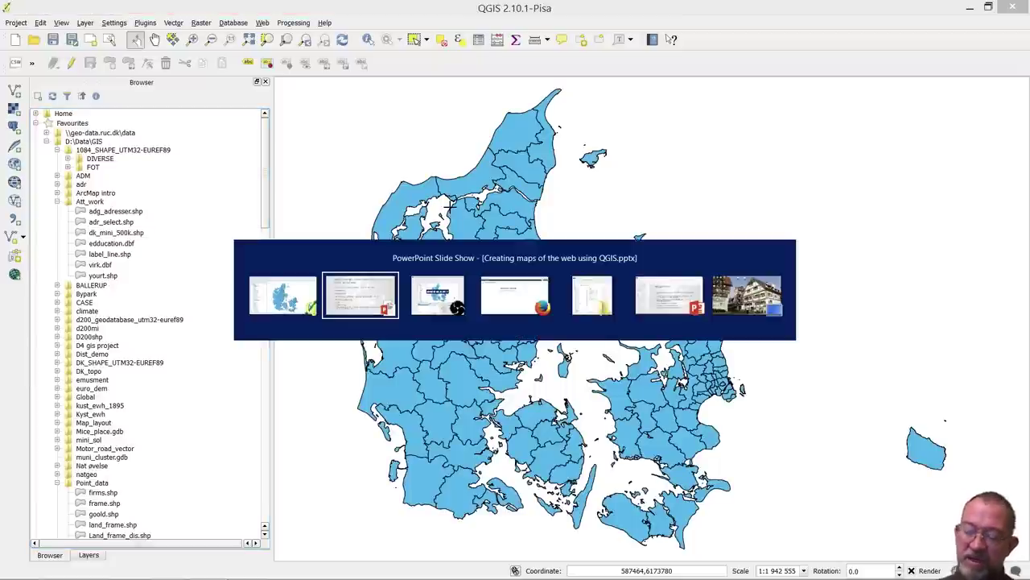
pyautogui.hotkey('alt', 'Tab')
pyautogui.hotkey('alt', 'Tab')
pyautogui.hotkey('alt', 'Tab')
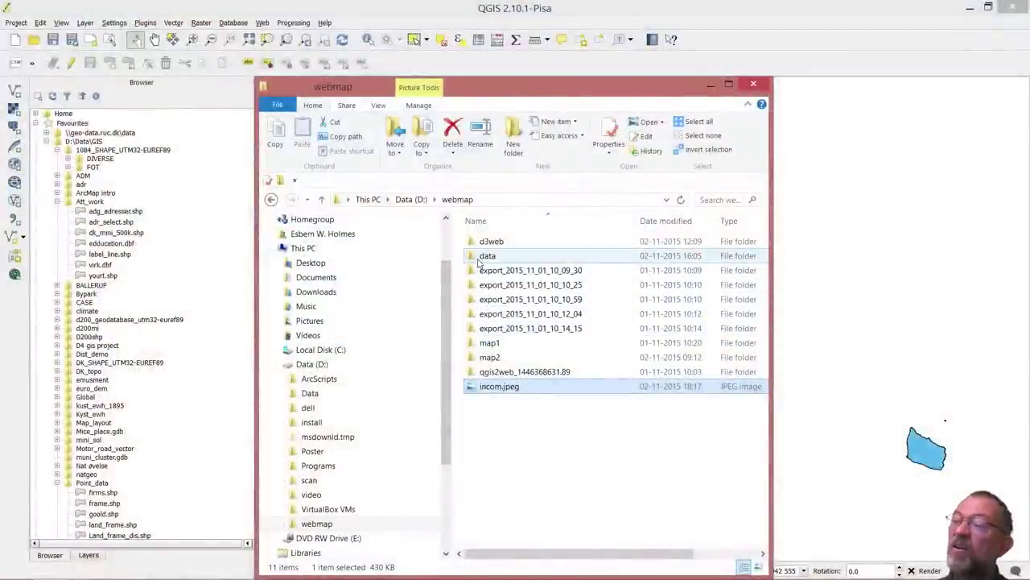
pyautogui.doubleClick(481, 258)
pyautogui.scroll(5, 338, 314)
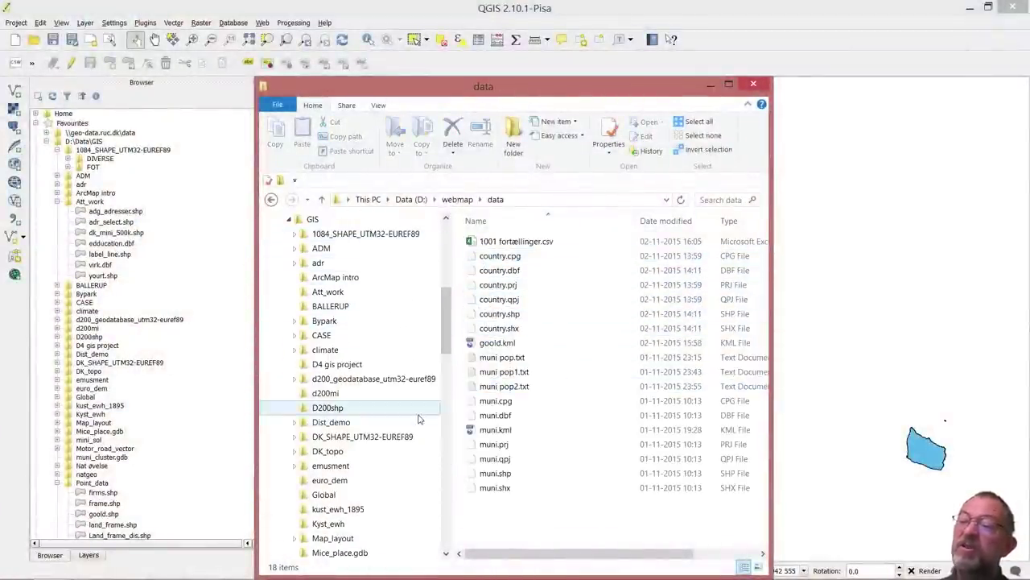
pyautogui.click(308, 223)
# Load muni_stat.xlsx into the QGIS project, maximize the QGIS window and show the project's layers.
pyautogui.moveTo(308, 225); pyautogui.dragTo(905, 280)
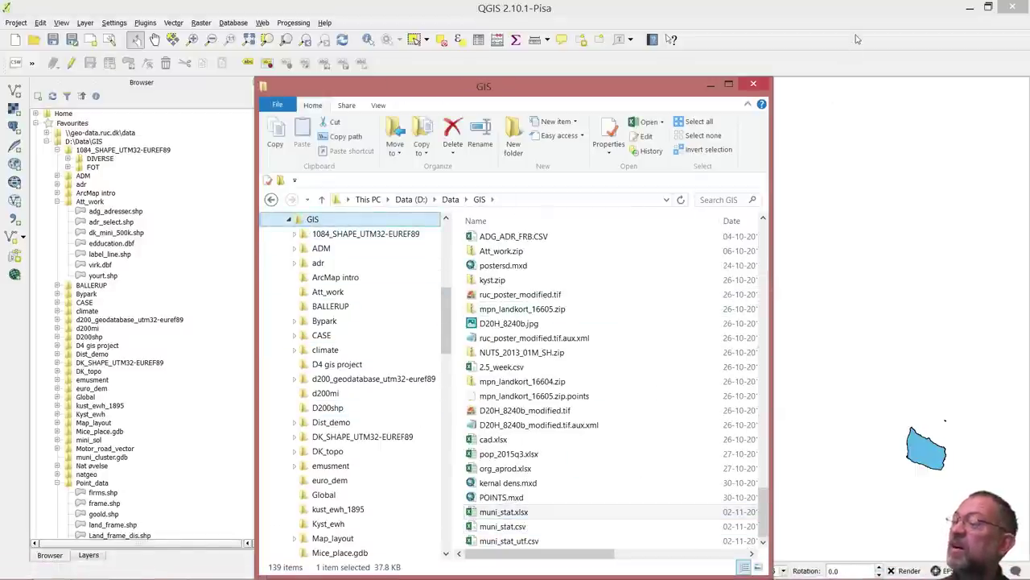
pyautogui.doubleClick(835, 6)
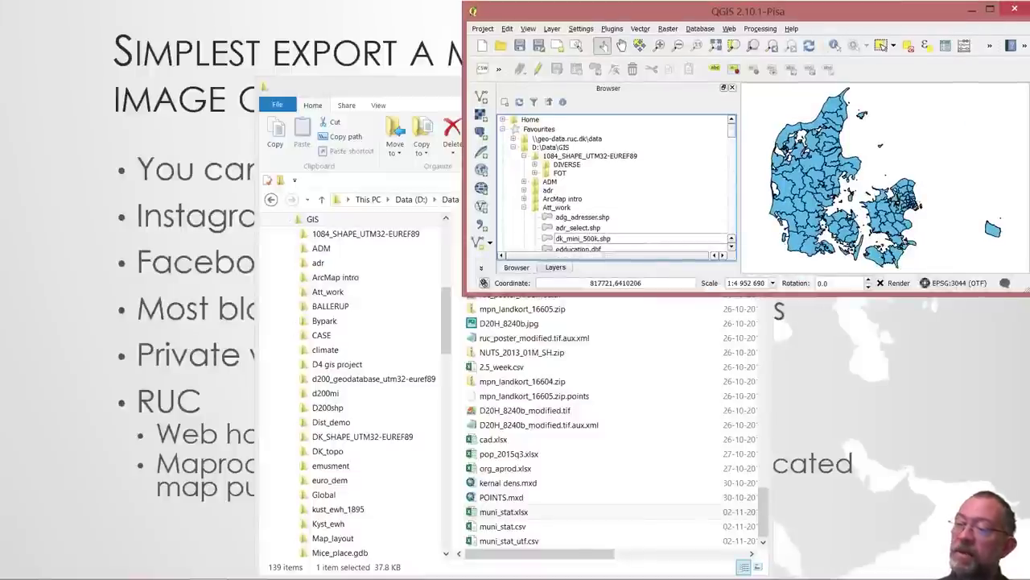
pyautogui.doubleClick(835, 11)
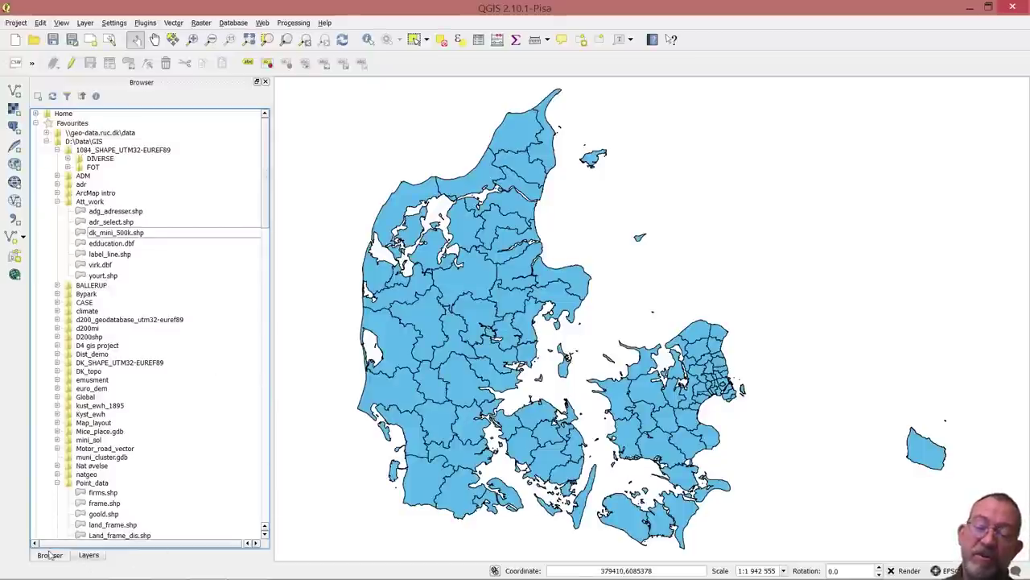
pyautogui.click(89, 554)
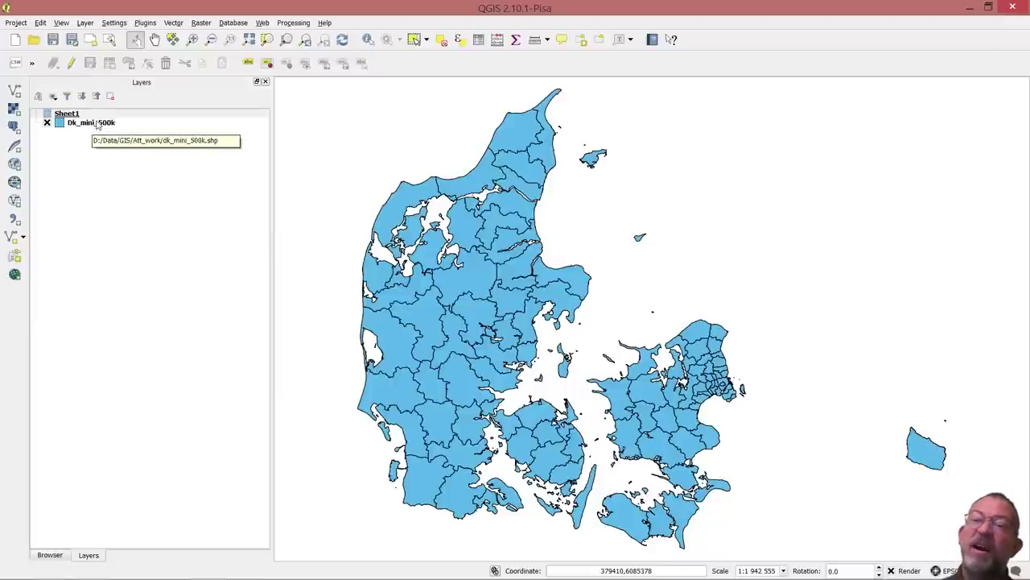
# Create a join on Dk_mini_500k to Sheet1, using muni_code as join field and muni_code1 as target field.
pyautogui.rightClick(97, 122)
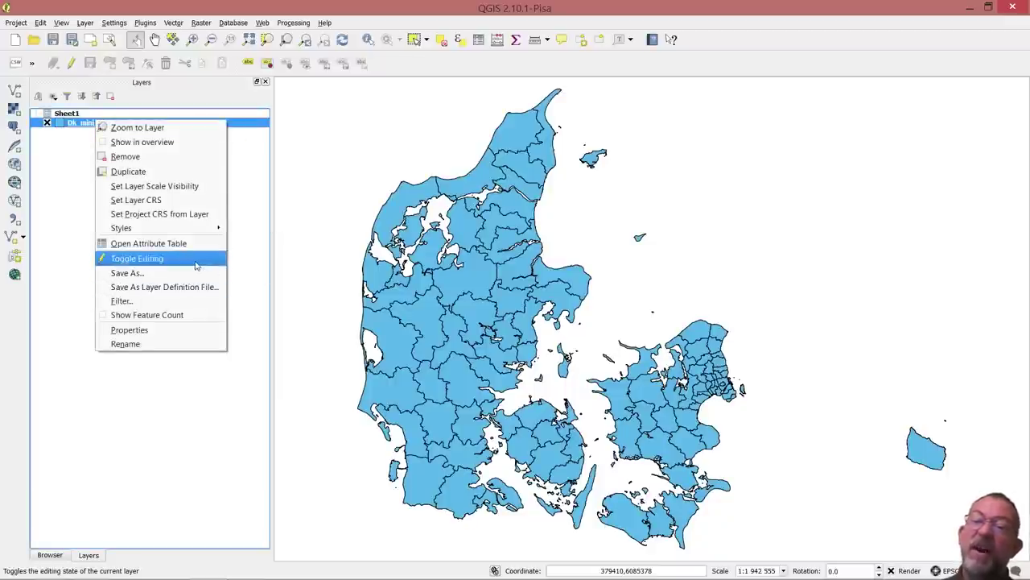
pyautogui.click(181, 333)
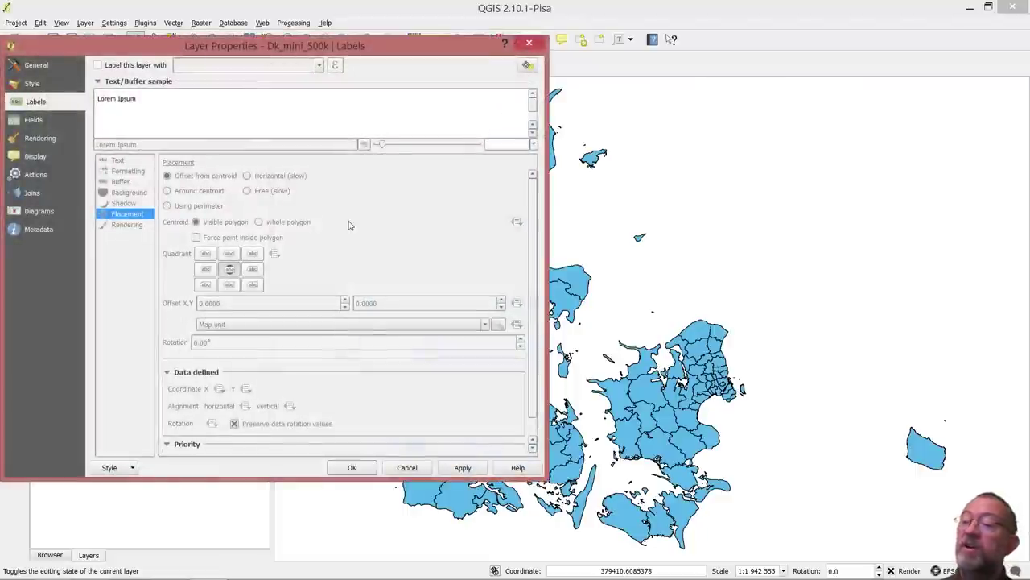
pyautogui.click(30, 193)
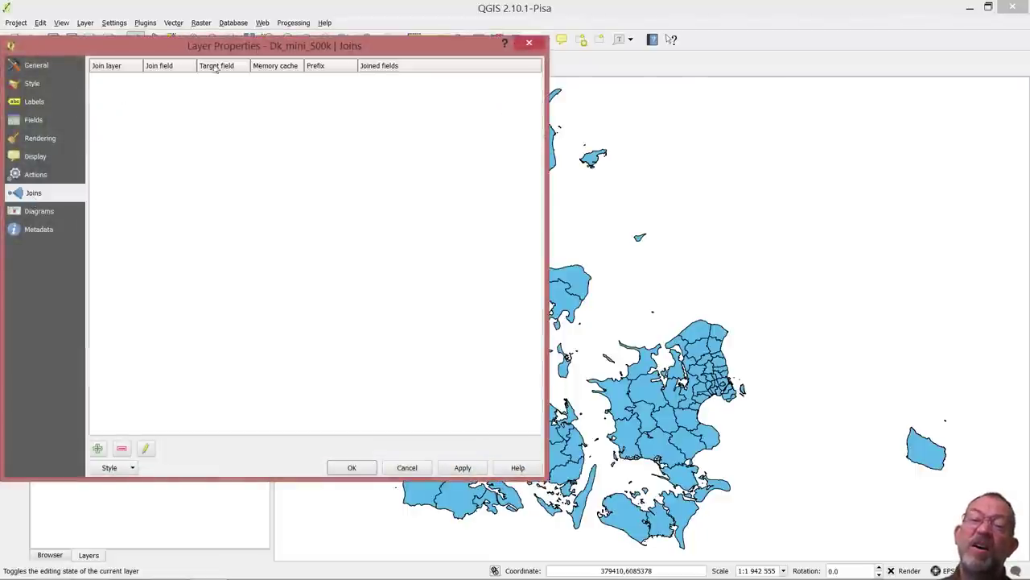
pyautogui.click(98, 448)
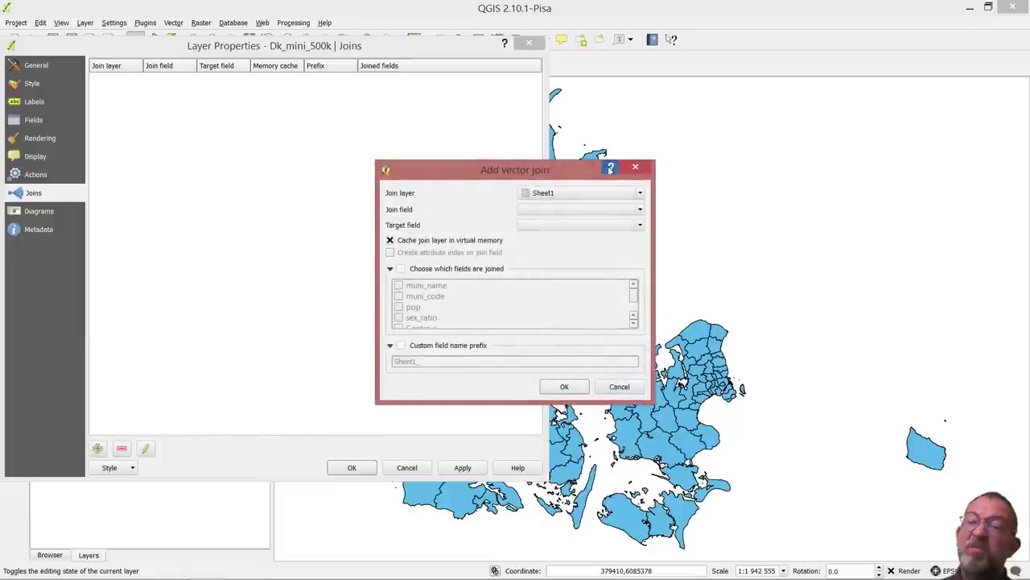
pyautogui.click(640, 211)
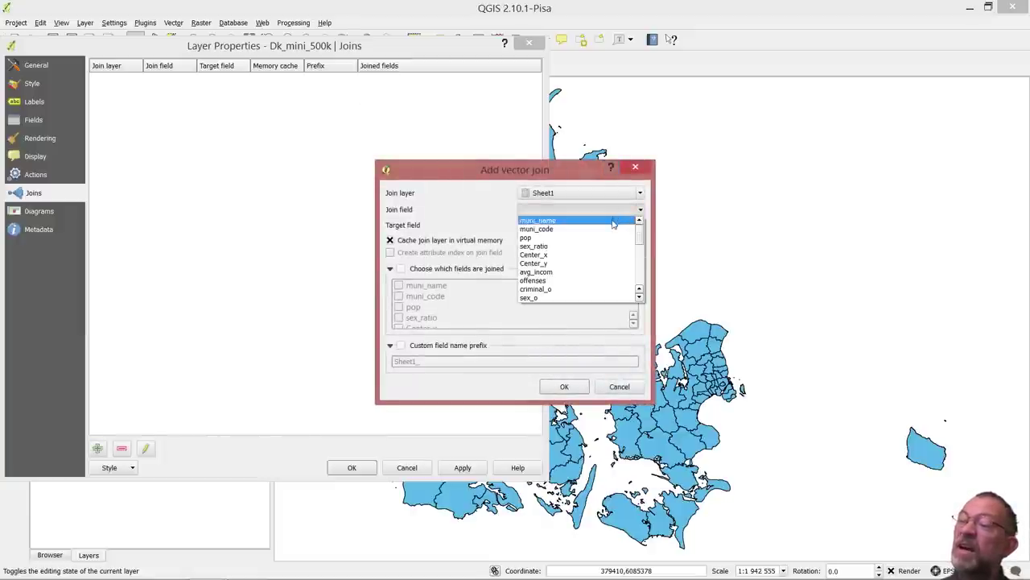
pyautogui.click(613, 229)
pyautogui.click(626, 229)
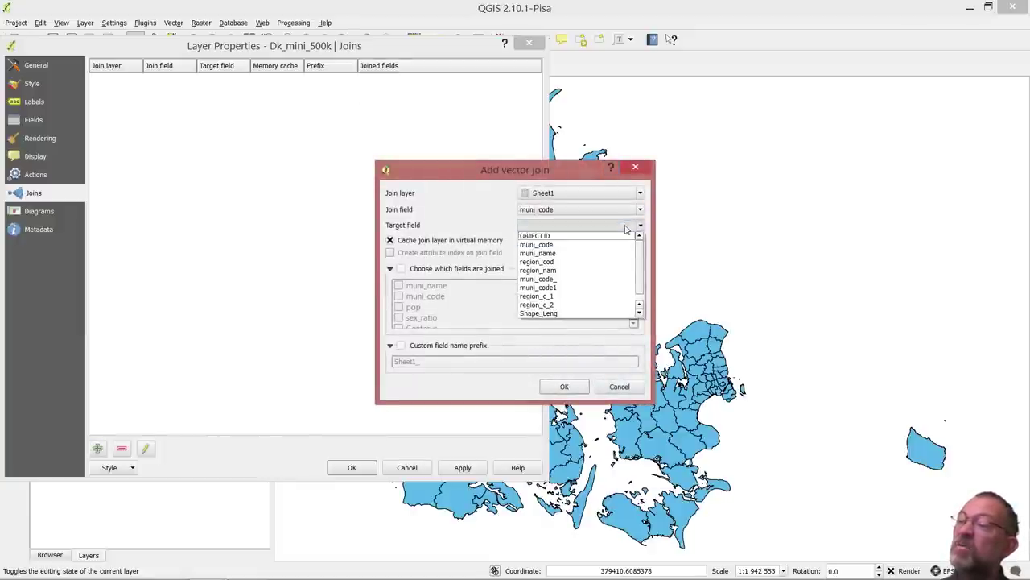
pyautogui.click(567, 288)
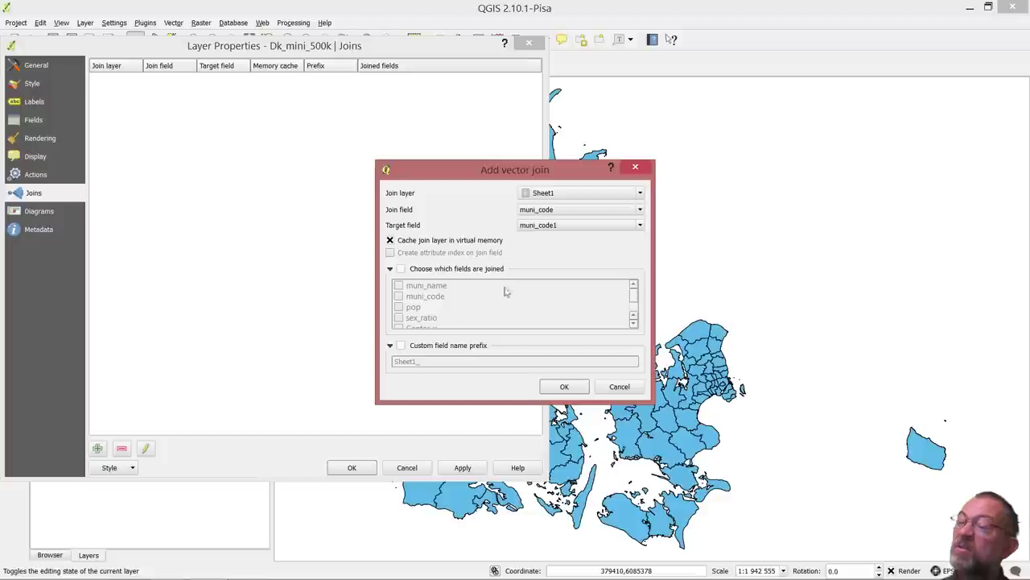
# Give the join the custom field name prefix a_ and accept the join and layer properties.
pyautogui.click(401, 345)
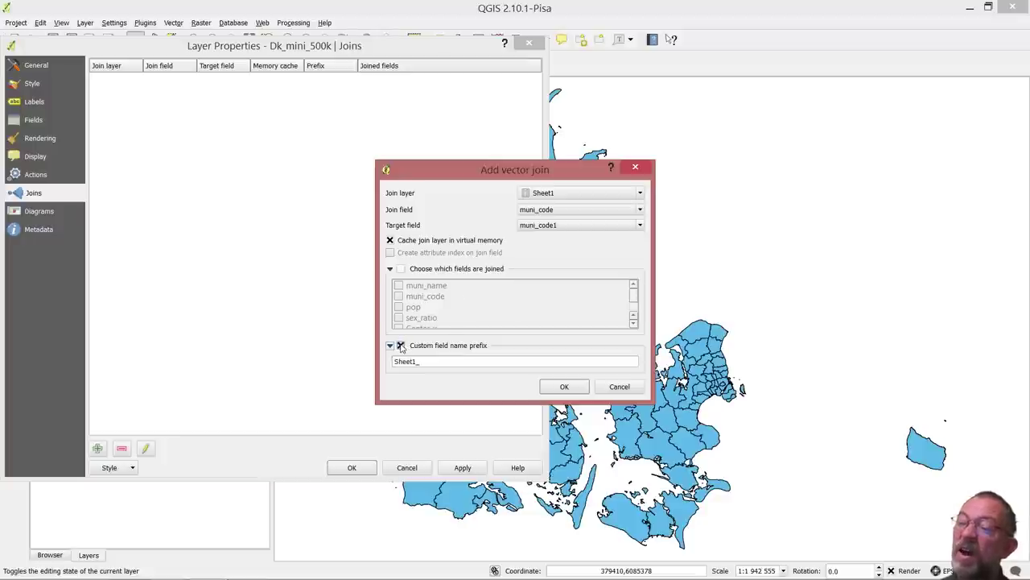
pyautogui.moveTo(425, 362); pyautogui.dragTo(379, 363)
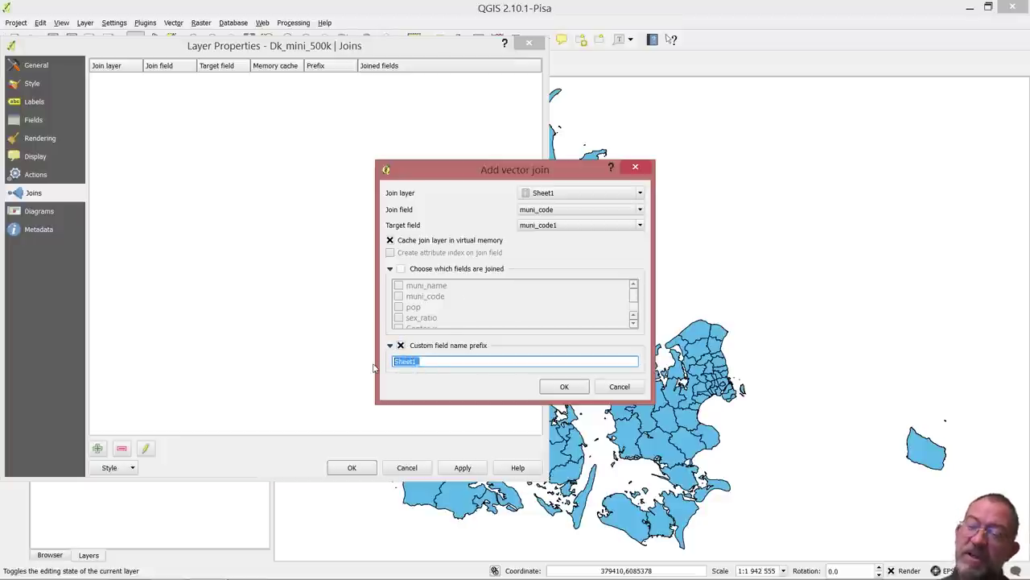
pyautogui.write('a')
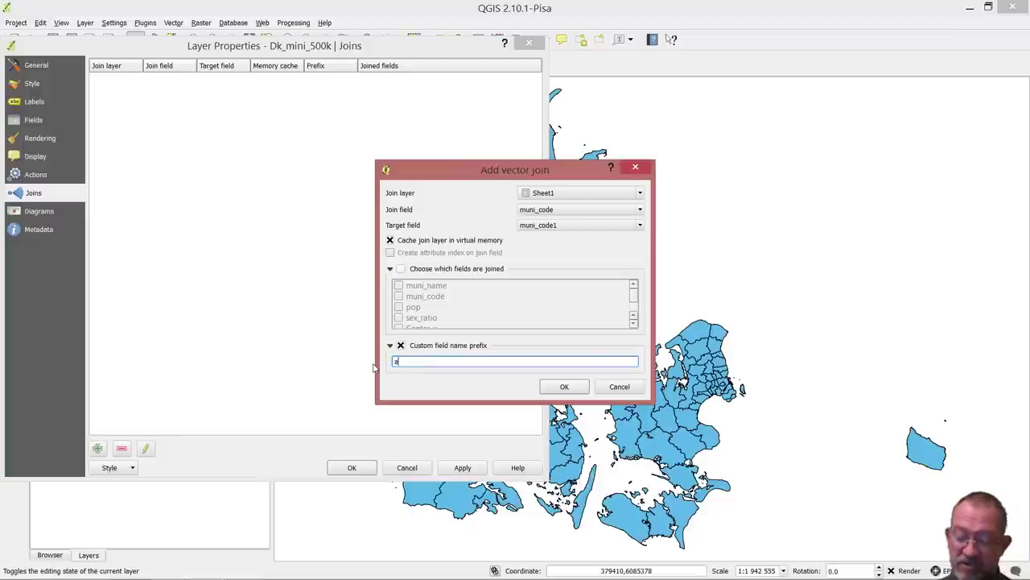
pyautogui.write('_')
pyautogui.click(564, 387)
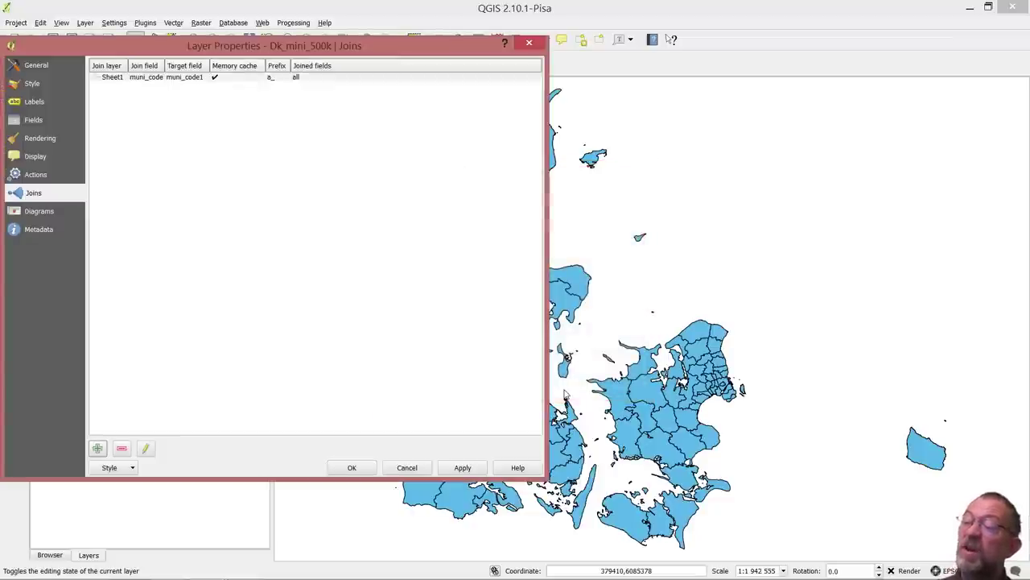
pyautogui.click(352, 468)
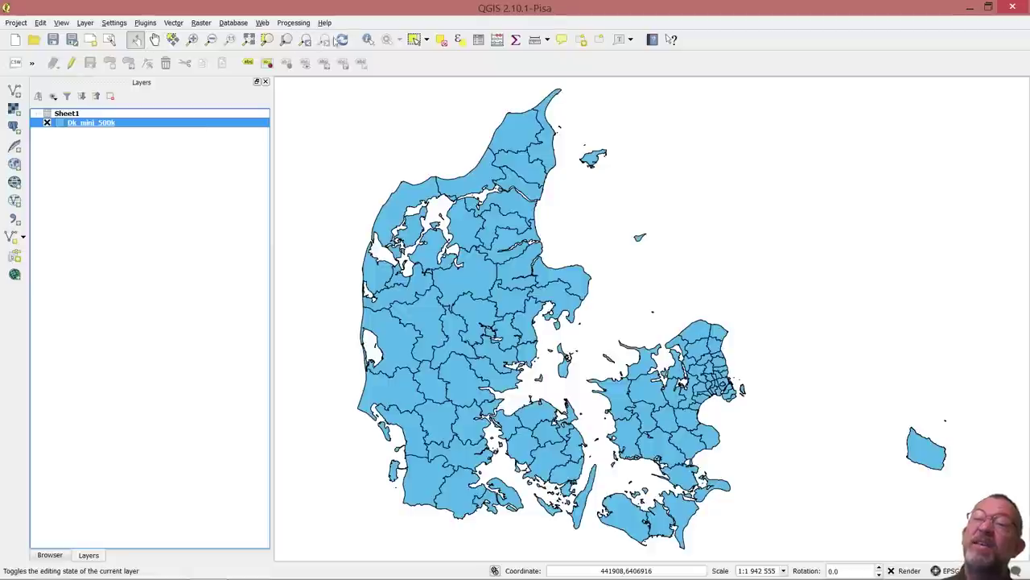
# Identify the Herning municipality on the map to examine its joined attributes, and close the results.
pyautogui.click(366, 41)
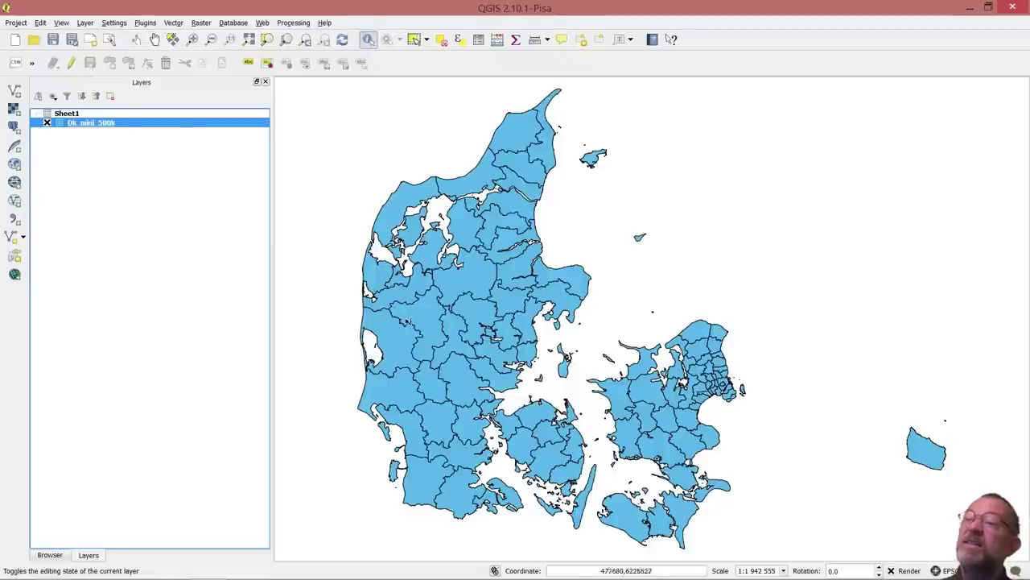
pyautogui.click(421, 316)
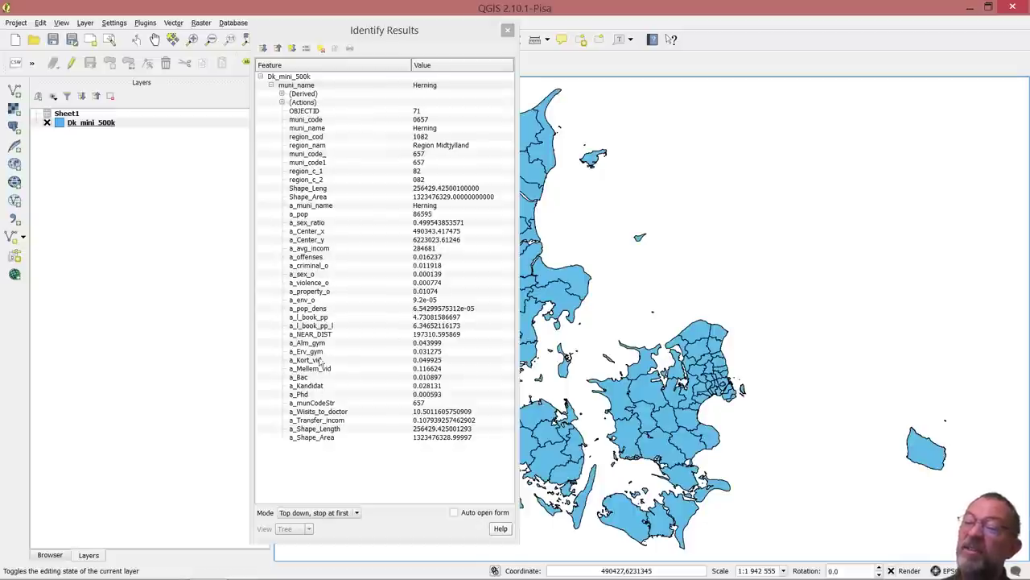
pyautogui.click(508, 31)
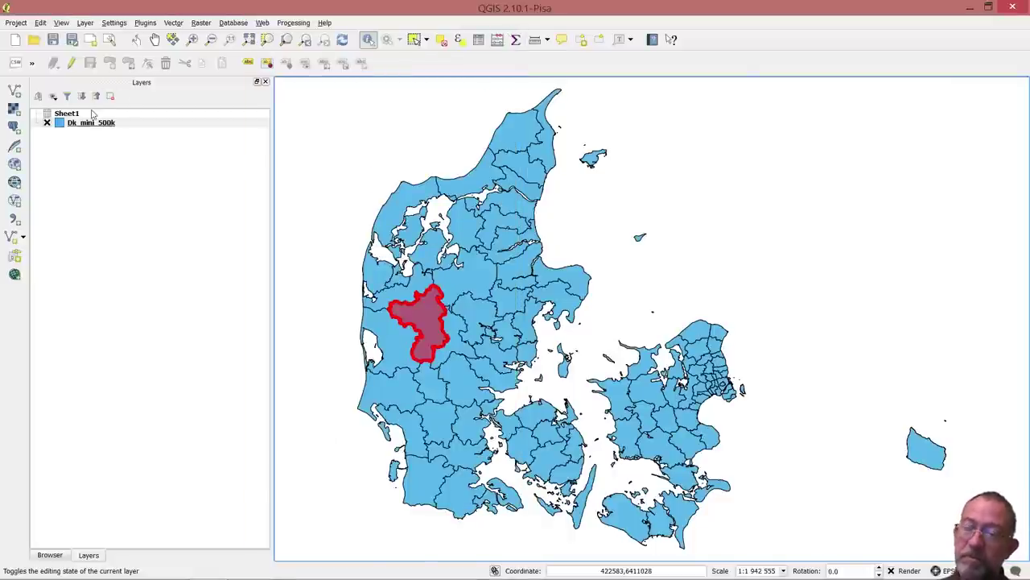
# Set the Dk_mini_500k layer's style to Graduated, based on the a_avg_incom column.
pyautogui.rightClick(97, 125)
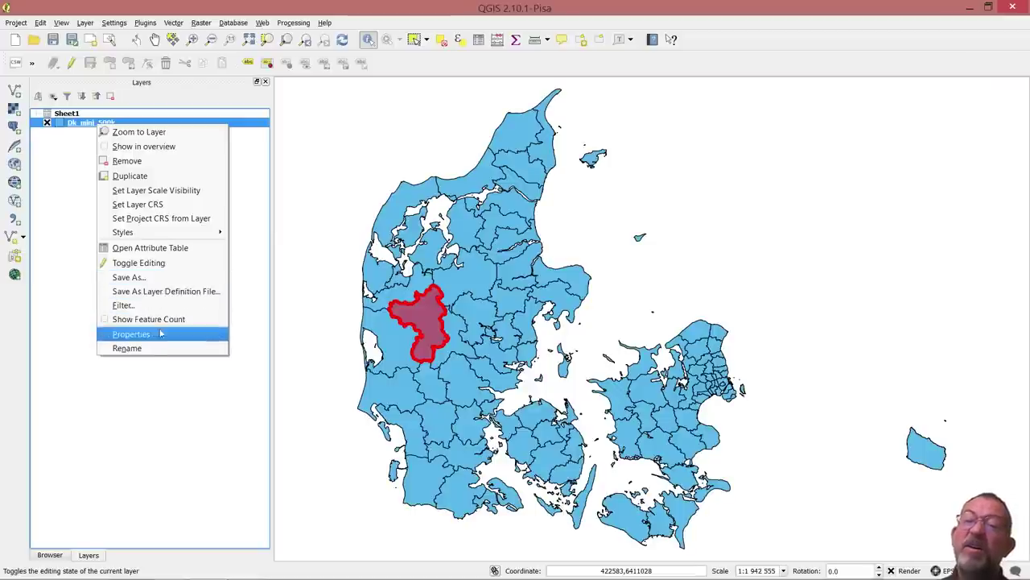
pyautogui.click(164, 335)
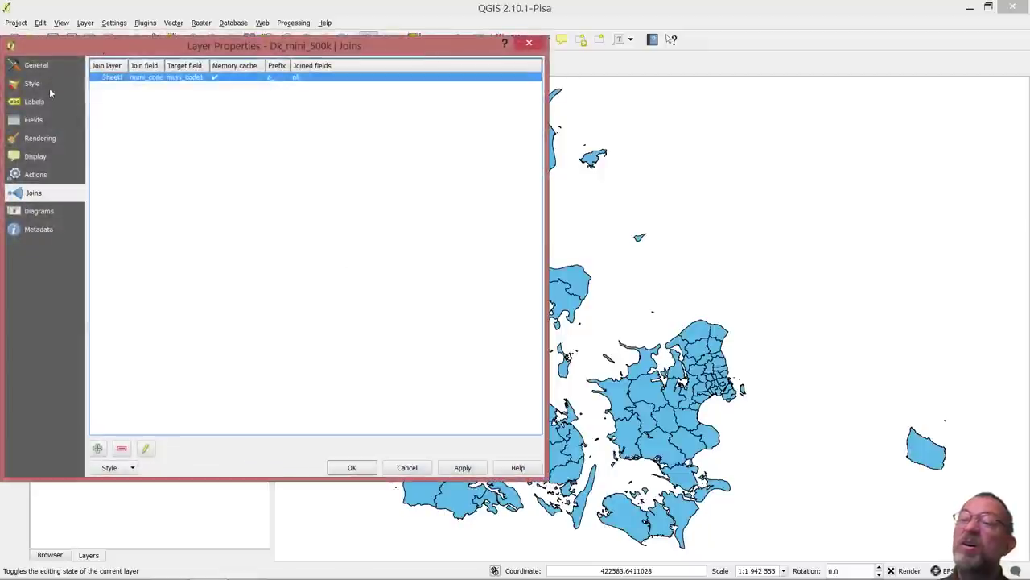
pyautogui.click(36, 83)
pyautogui.click(157, 65)
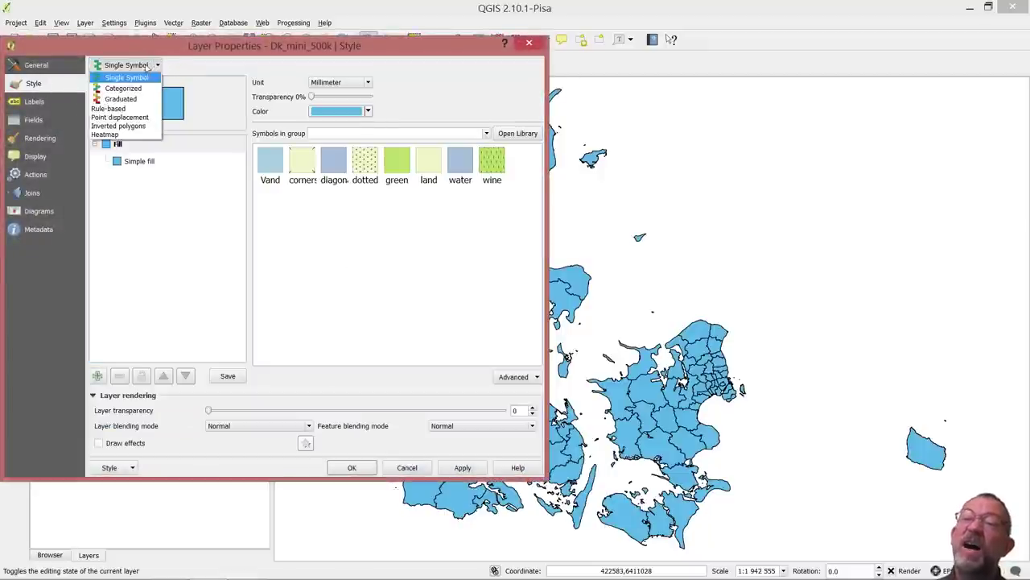
pyautogui.click(132, 99)
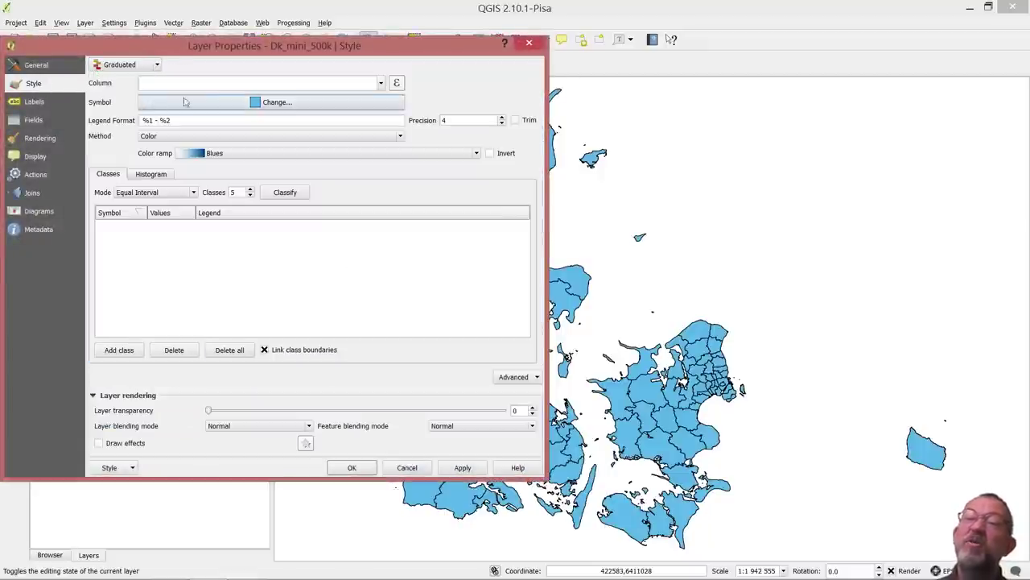
pyautogui.click(343, 85)
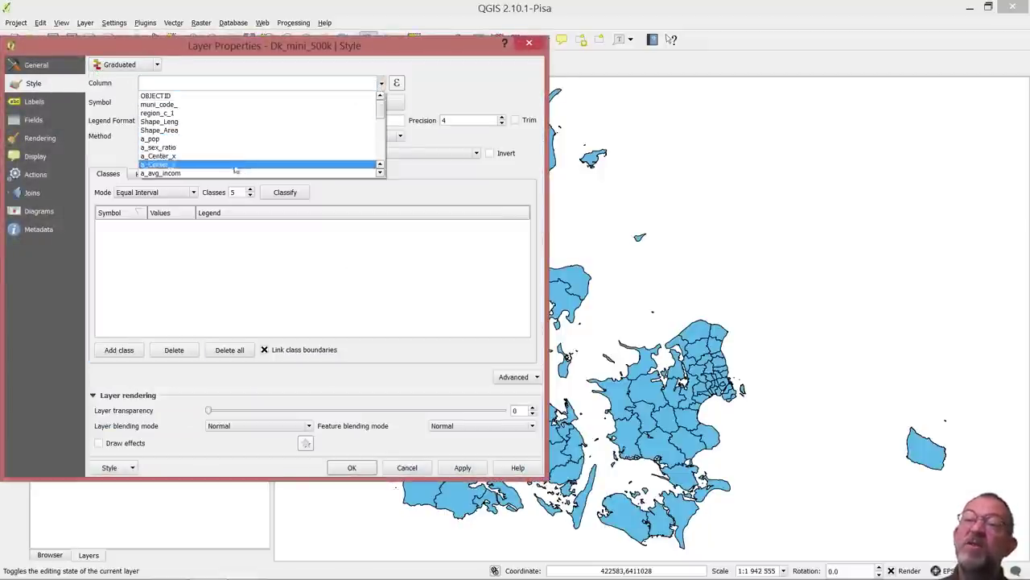
pyautogui.click(235, 174)
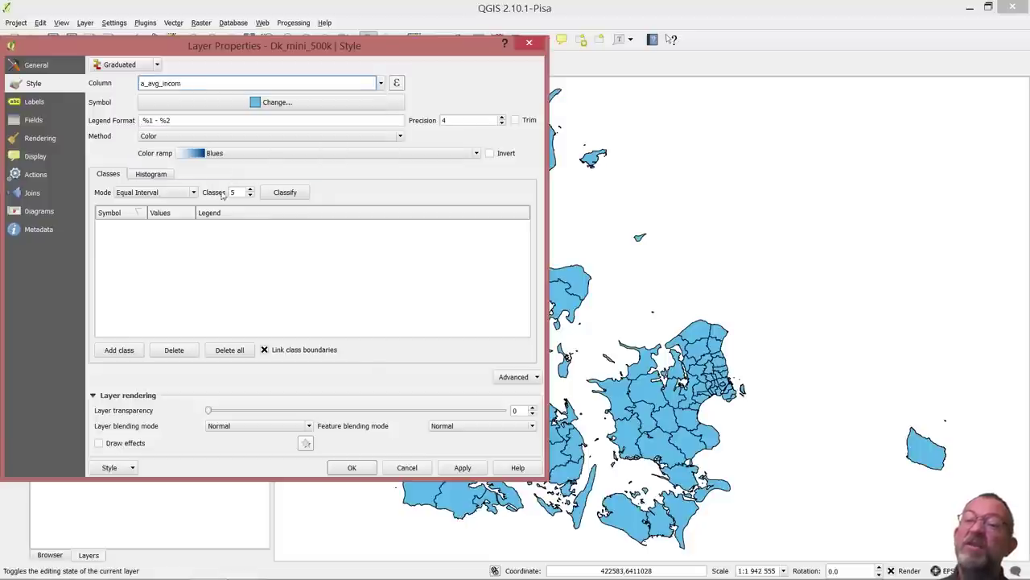
# Classify the income values in Quantile (Equal Count) mode with 10 classes.
pyautogui.doubleClick(236, 192)
pyautogui.write('5')
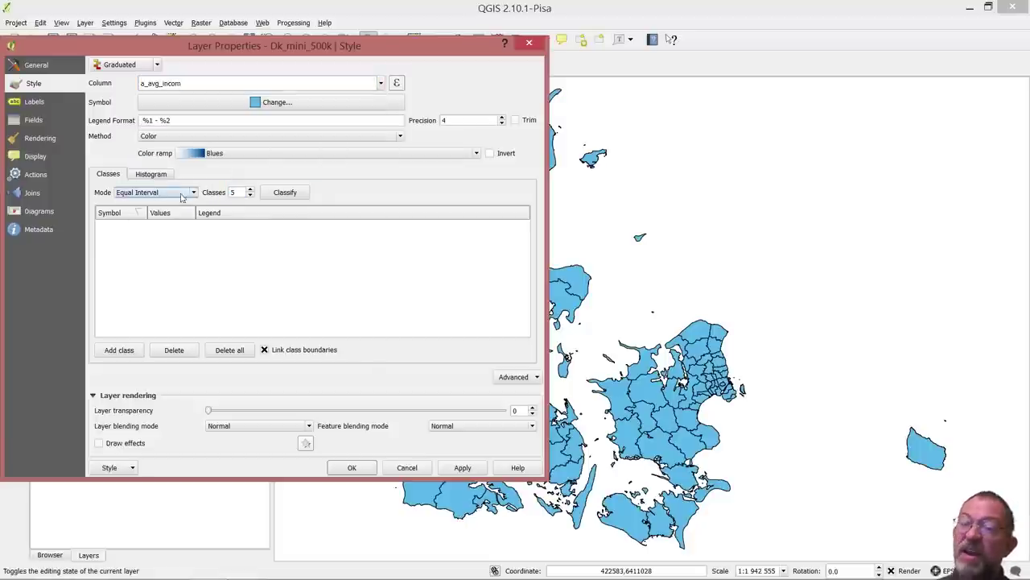
pyautogui.click(178, 197)
pyautogui.click(165, 213)
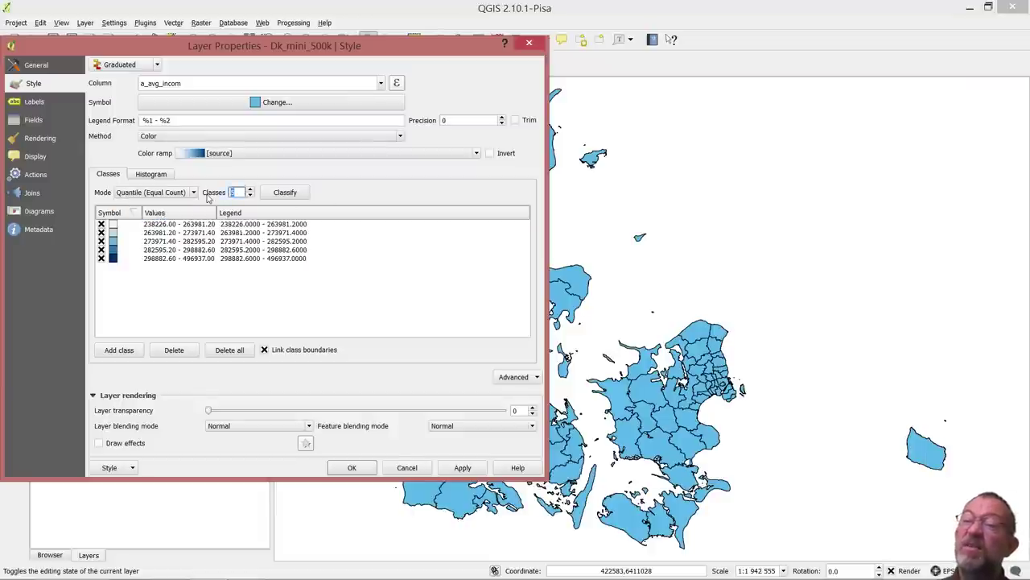
pyautogui.write('10')
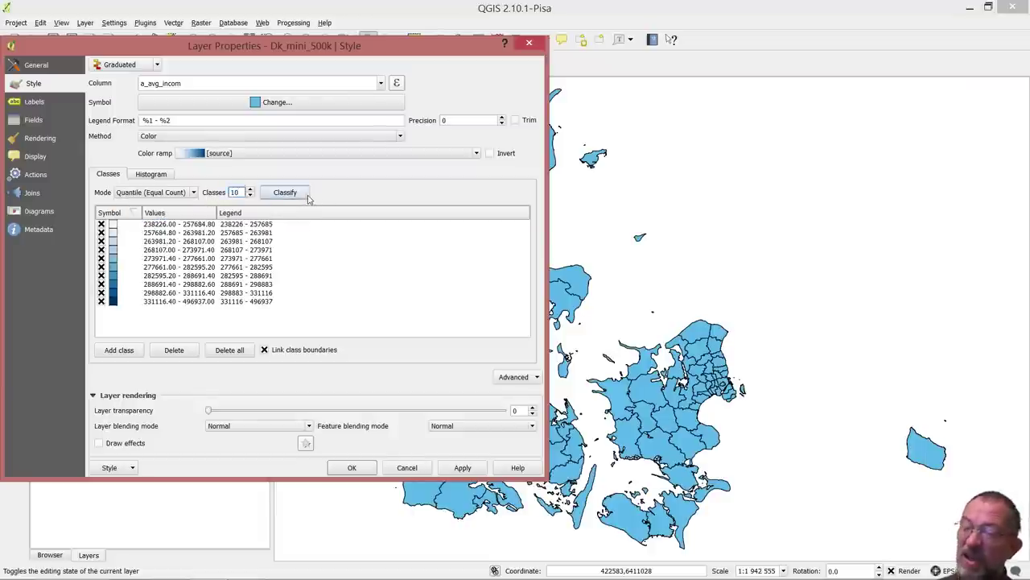
# Apply the Spectral color ramp to the graduated income classes and accept the layer properties.
pyautogui.click(443, 153)
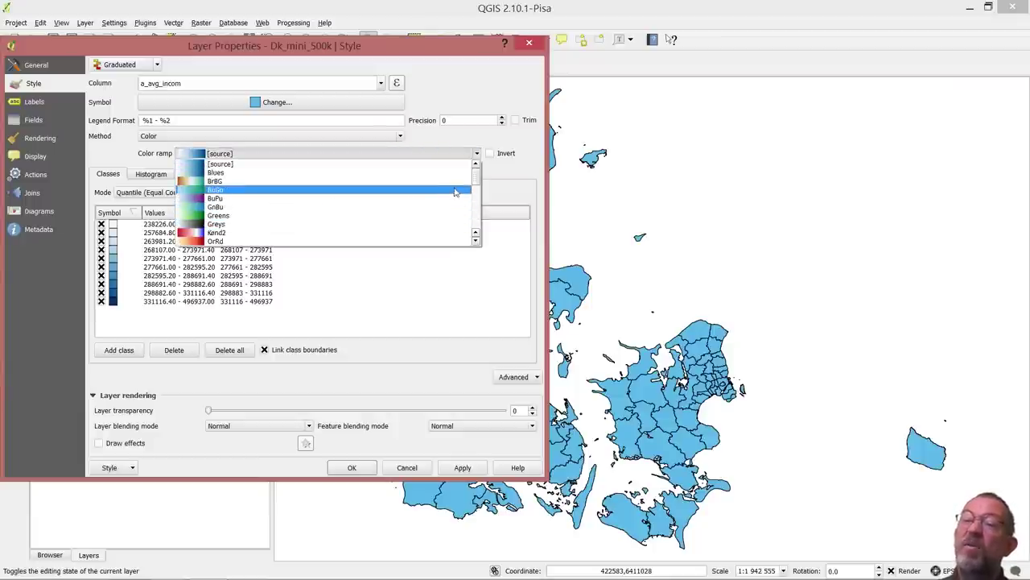
pyautogui.scroll(-1, 475, 180)
pyautogui.scroll(-7, 475, 180)
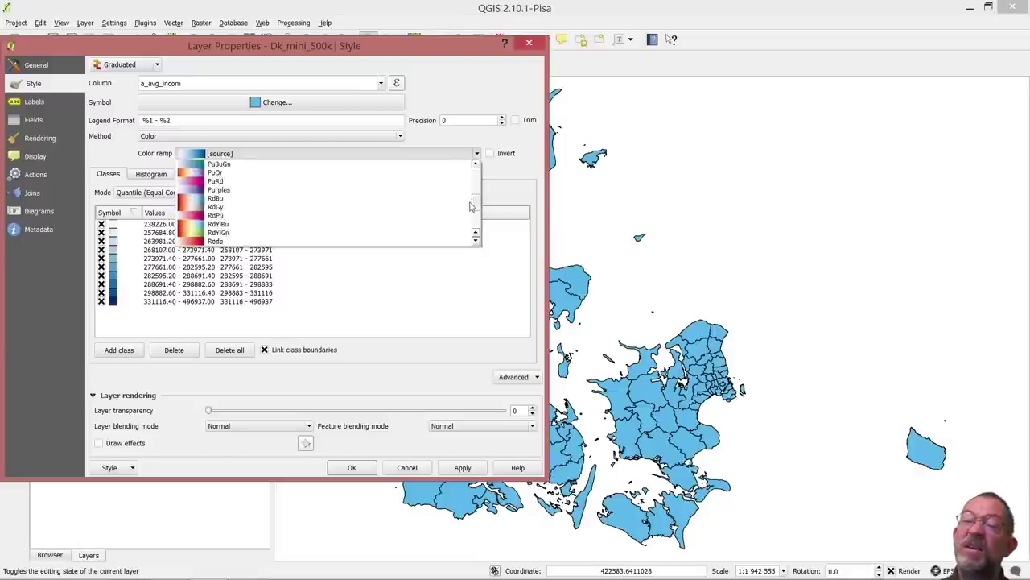
pyautogui.click(258, 189)
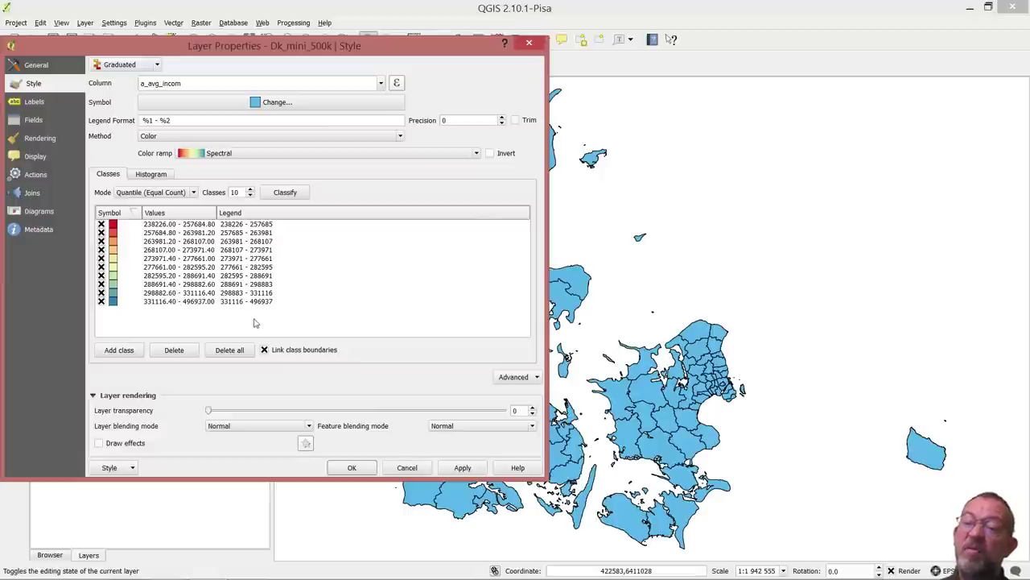
pyautogui.click(350, 468)
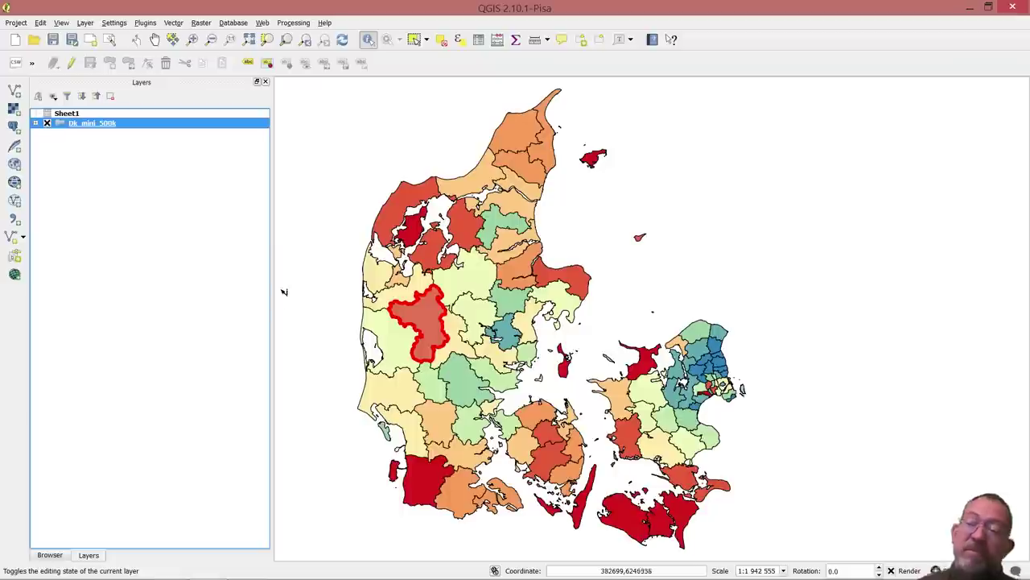
# Label the Dk_mini_500k layer with the a_avg_incom field, accept the properties, and clear the highlighted municipality on the map.
pyautogui.click(120, 180)
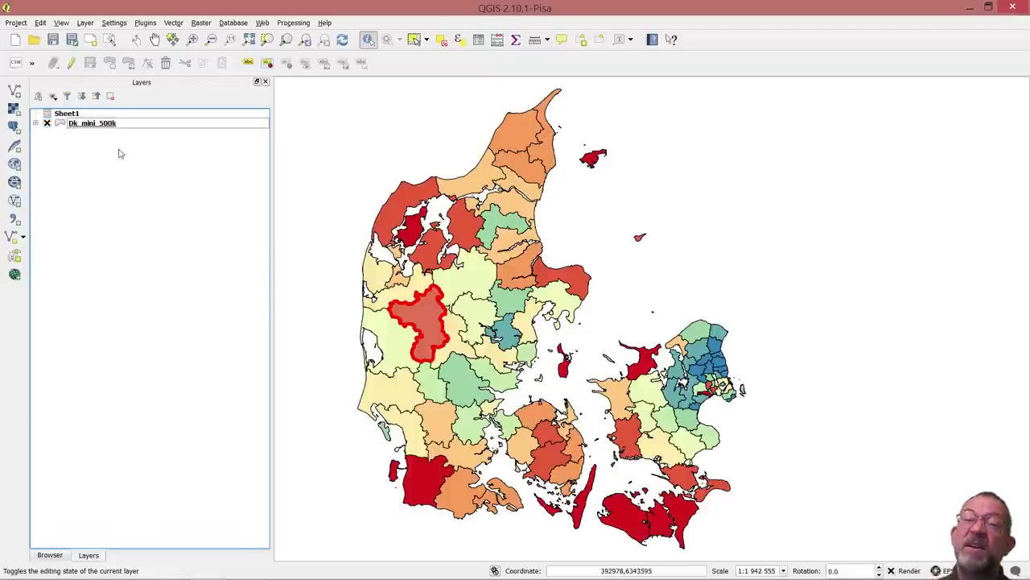
pyautogui.rightClick(98, 125)
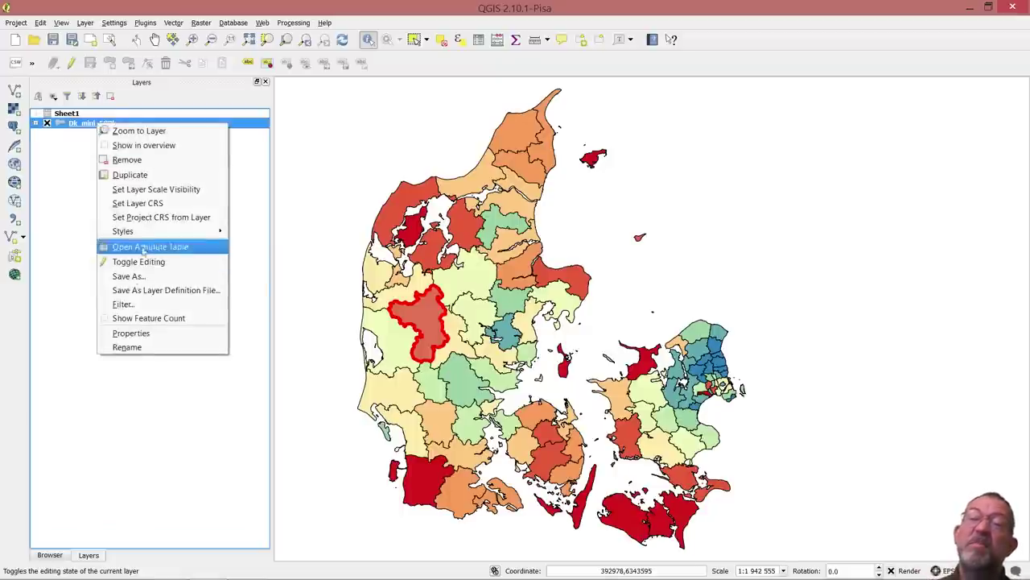
pyautogui.click(144, 339)
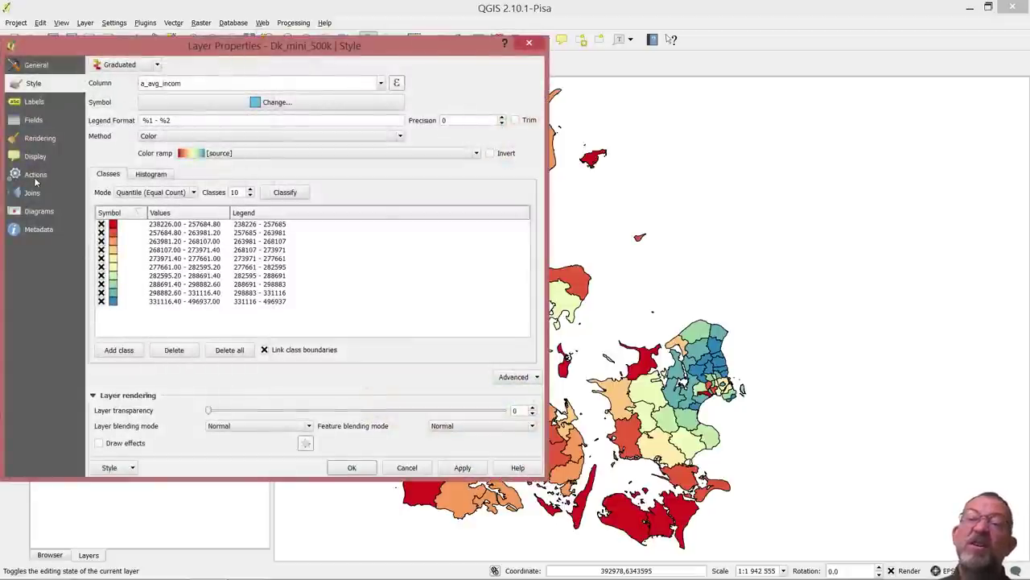
pyautogui.click(29, 103)
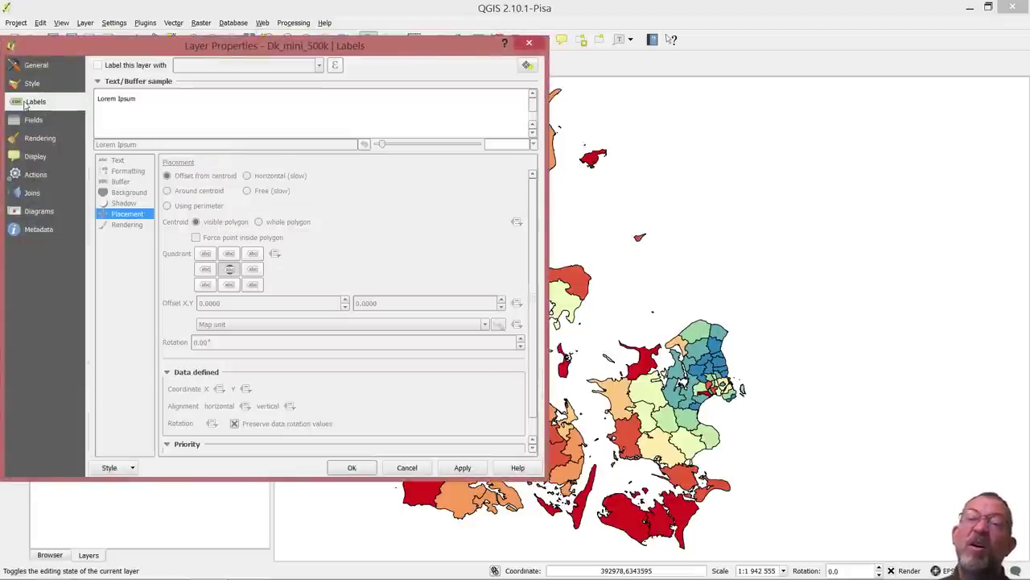
pyautogui.click(97, 65)
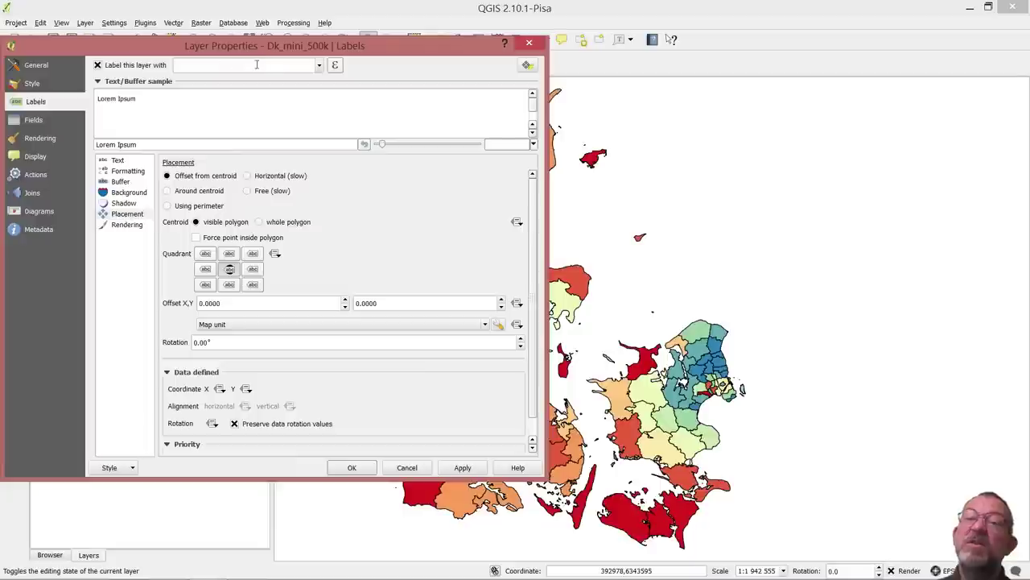
pyautogui.click(319, 65)
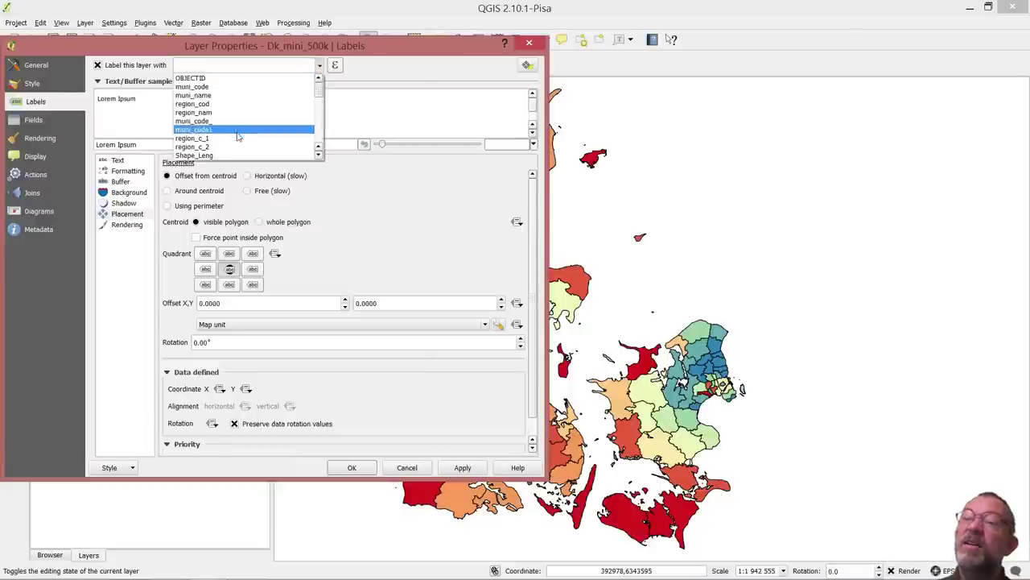
pyautogui.scroll(-2, 310, 161)
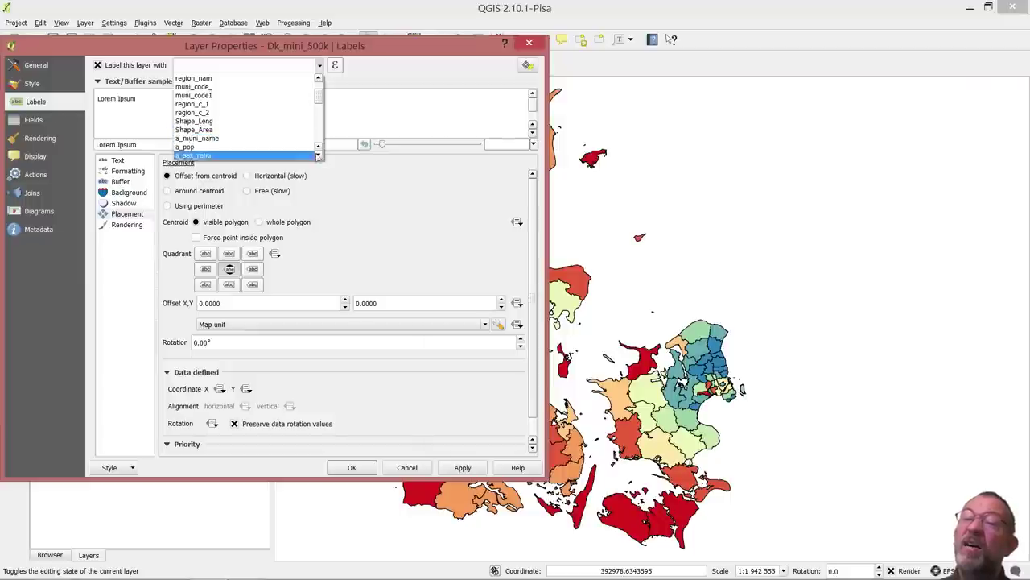
pyautogui.scroll(-2, 319, 157)
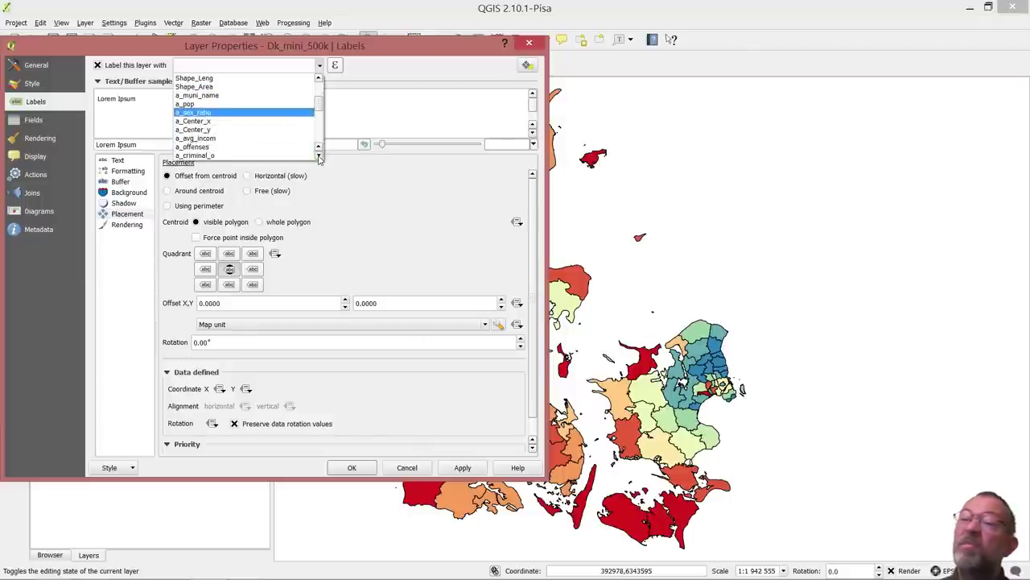
pyautogui.click(231, 139)
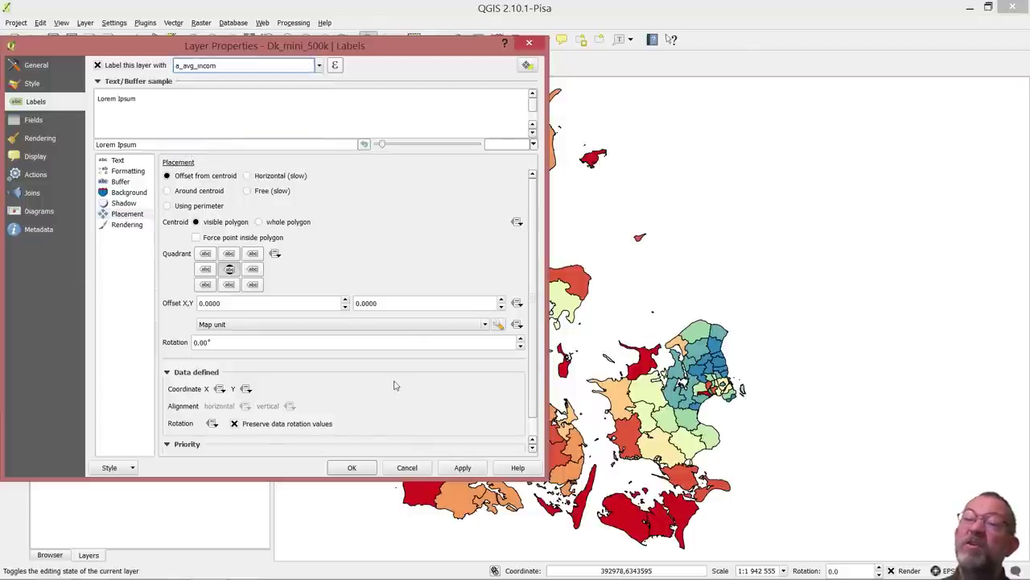
pyautogui.click(354, 467)
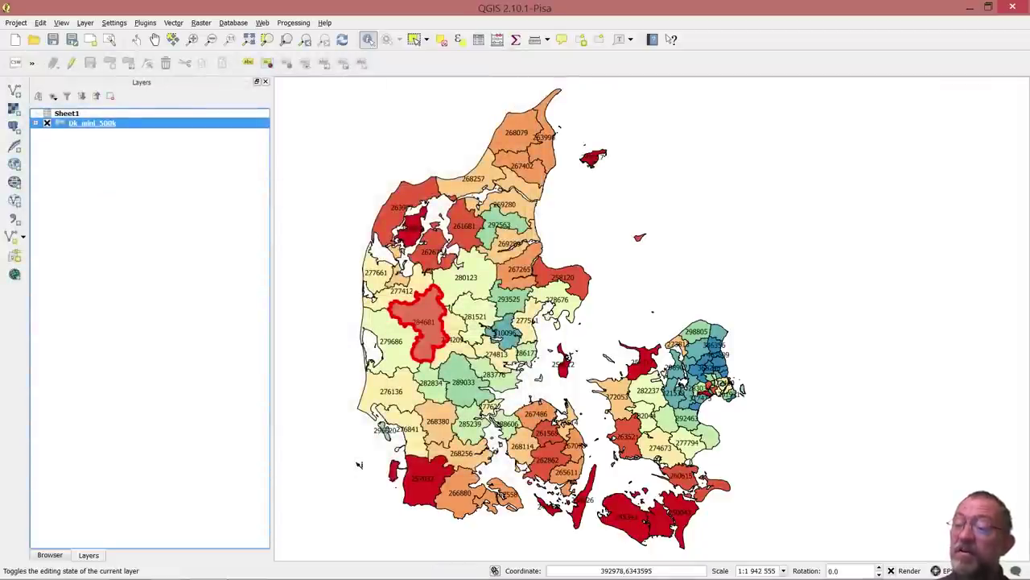
pyautogui.click(410, 122)
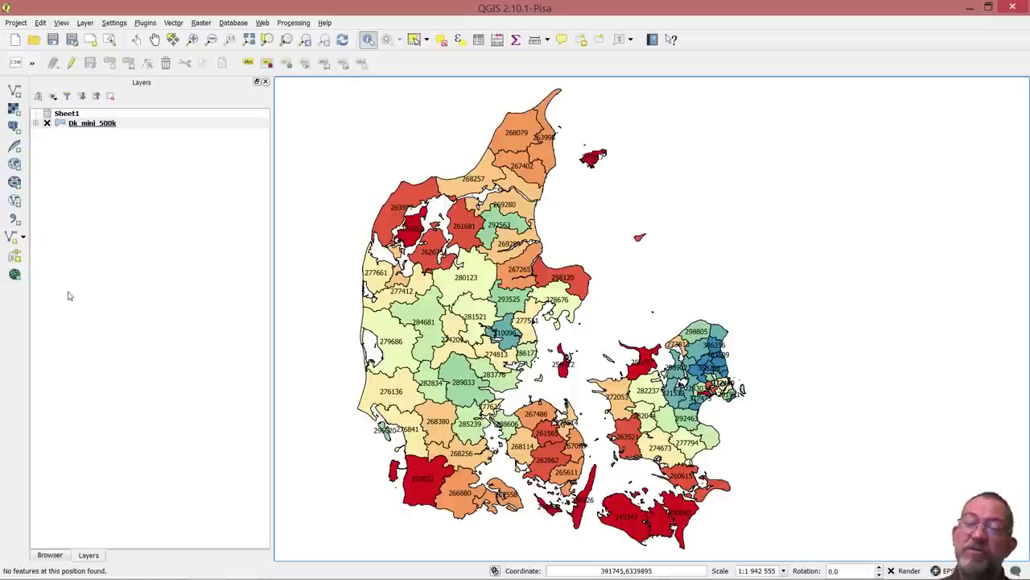
# Create a print composer titled map and add a map frame about 145 mm wide and 195 mm high on the page's left half.
pyautogui.click(90, 39)
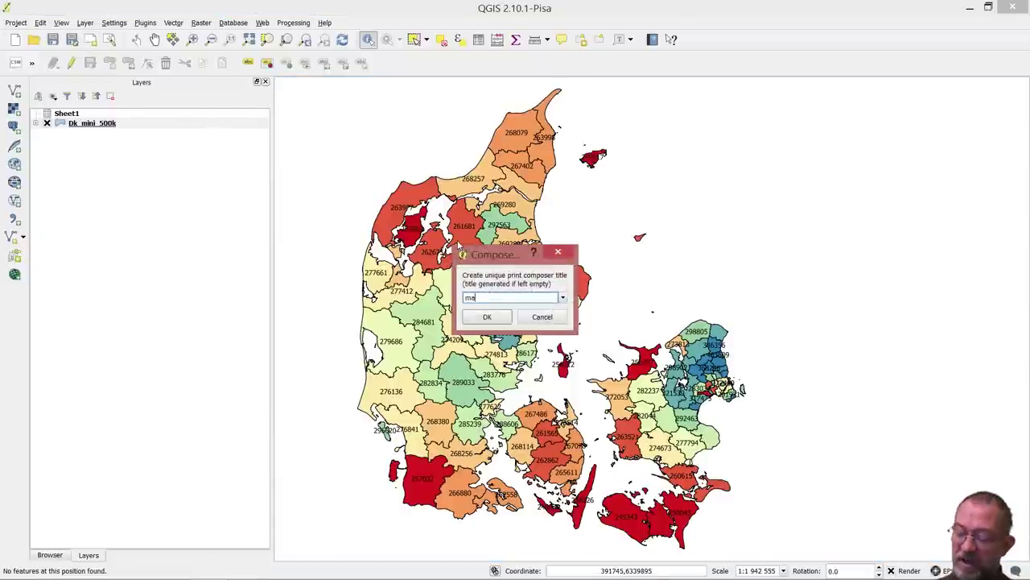
pyautogui.press('Return')
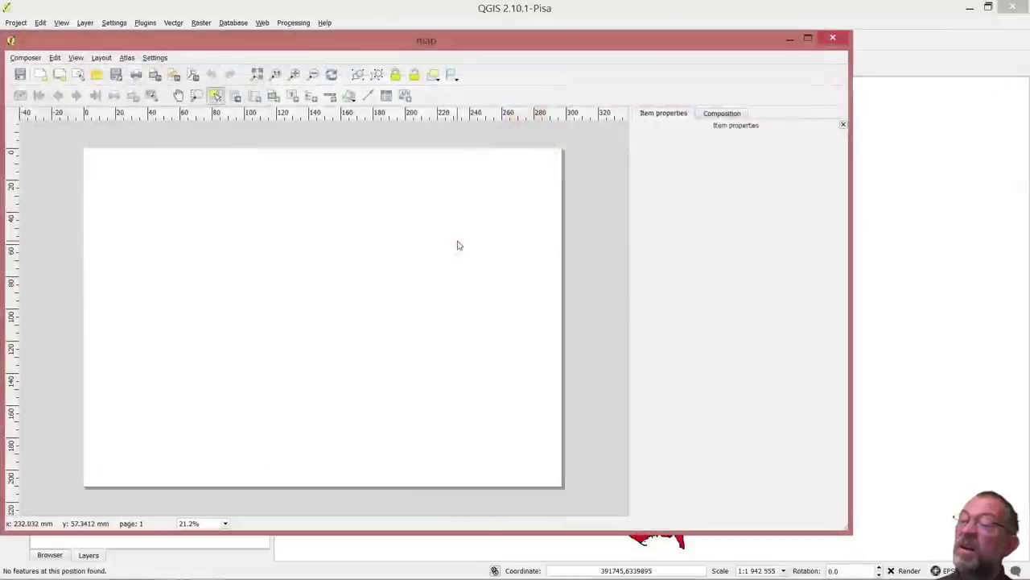
pyautogui.click(254, 95)
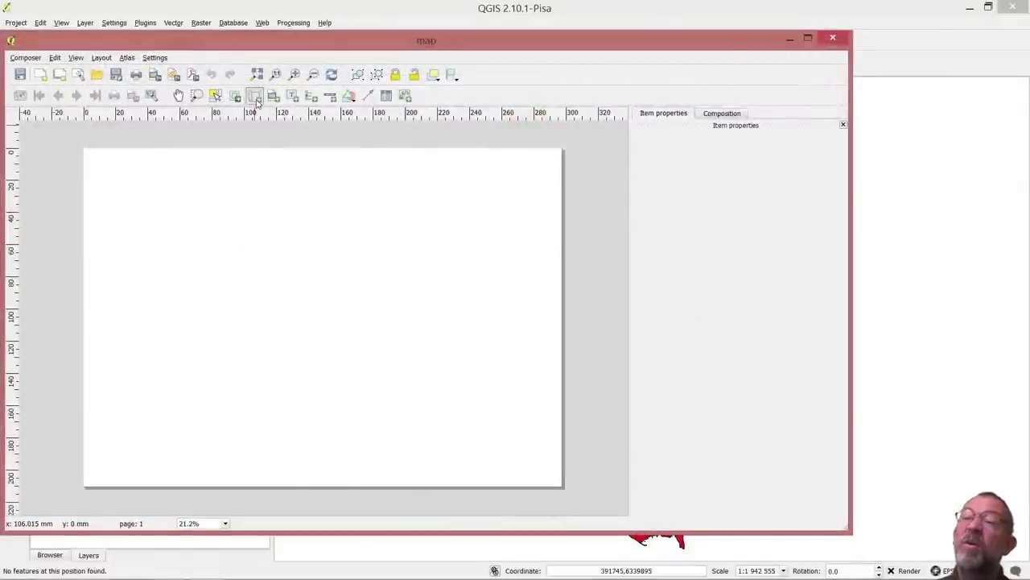
pyautogui.moveTo(99, 160); pyautogui.dragTo(330, 475)
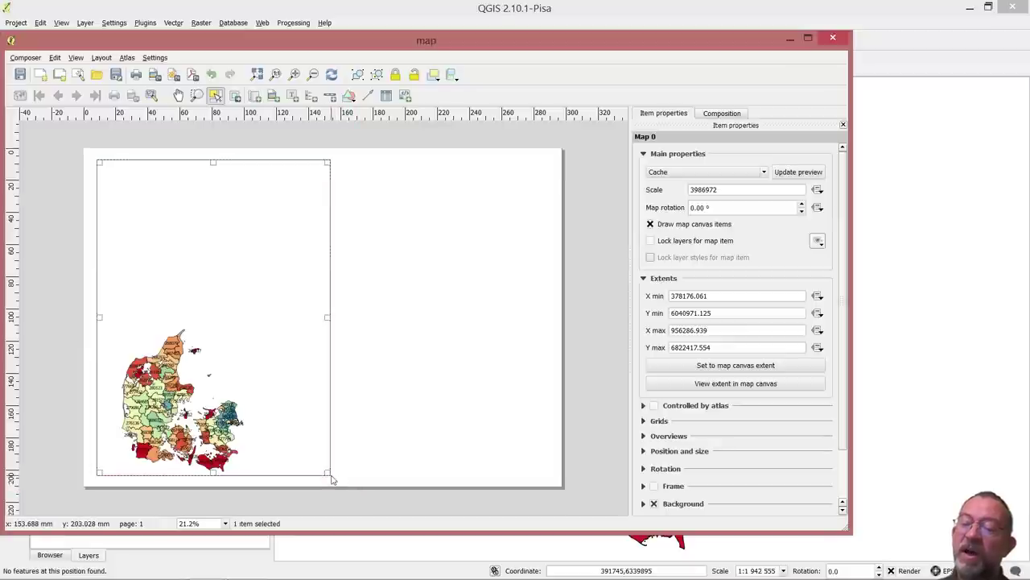
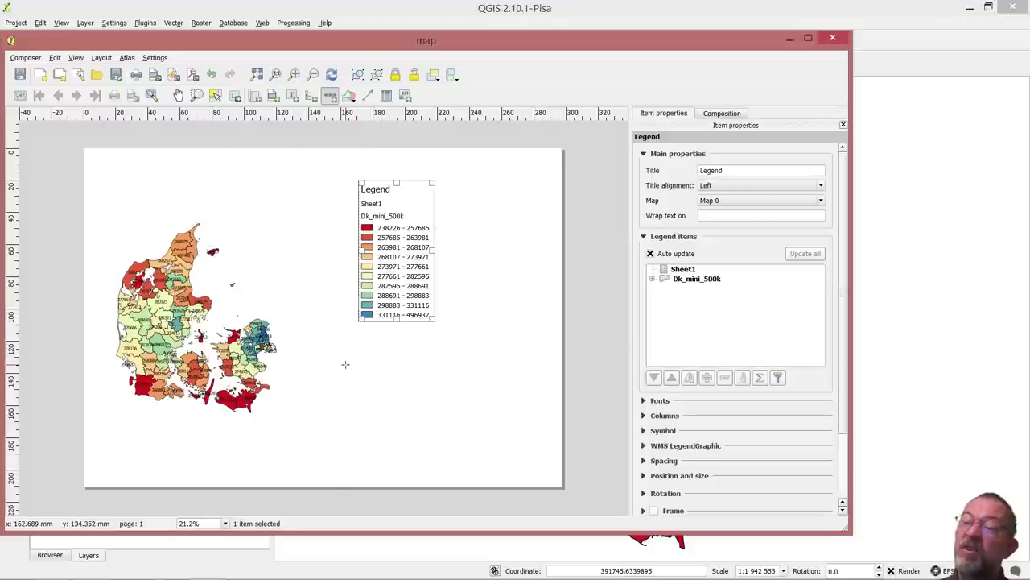
# Add a scale bar to the composition below the legend and move it slightly further down.
pyautogui.click(346, 367)
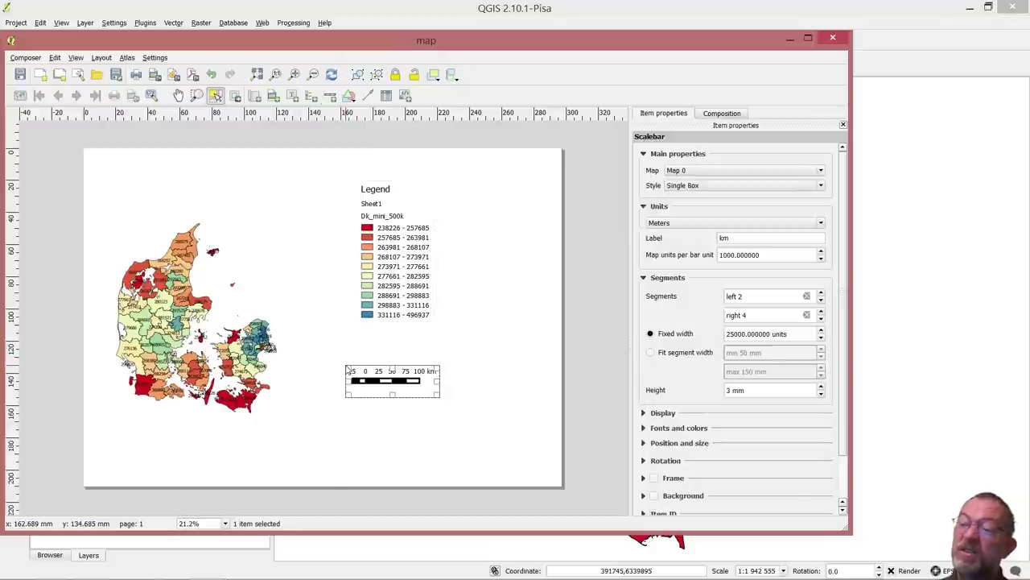
pyautogui.click(472, 424)
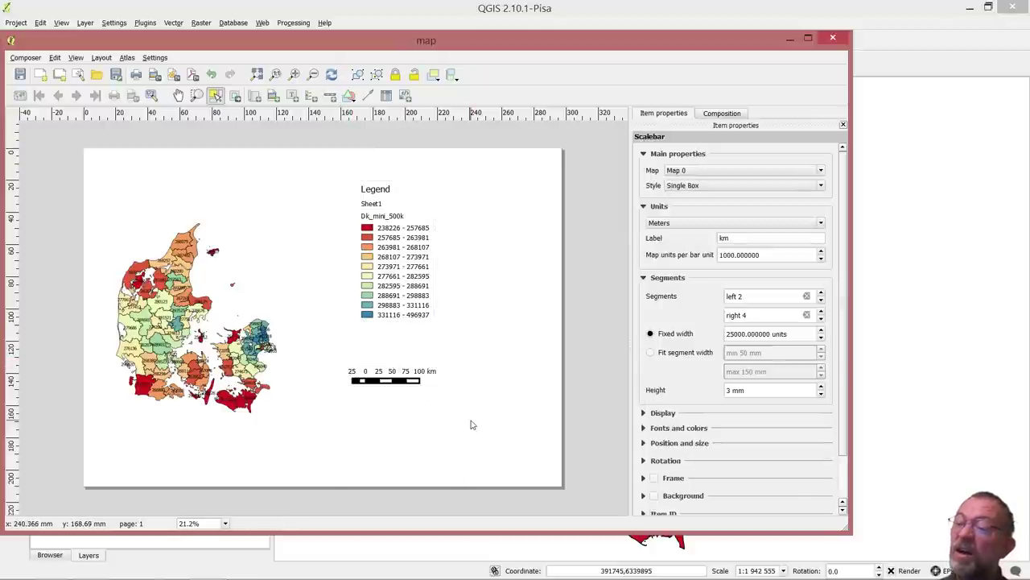
pyautogui.click(395, 373)
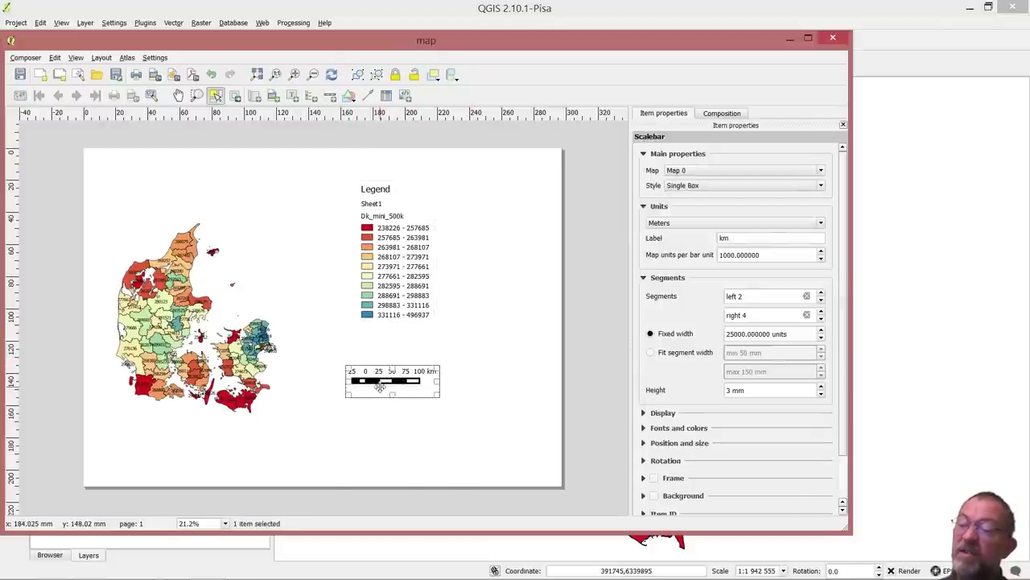
pyautogui.moveTo(380, 387); pyautogui.dragTo(383, 409)
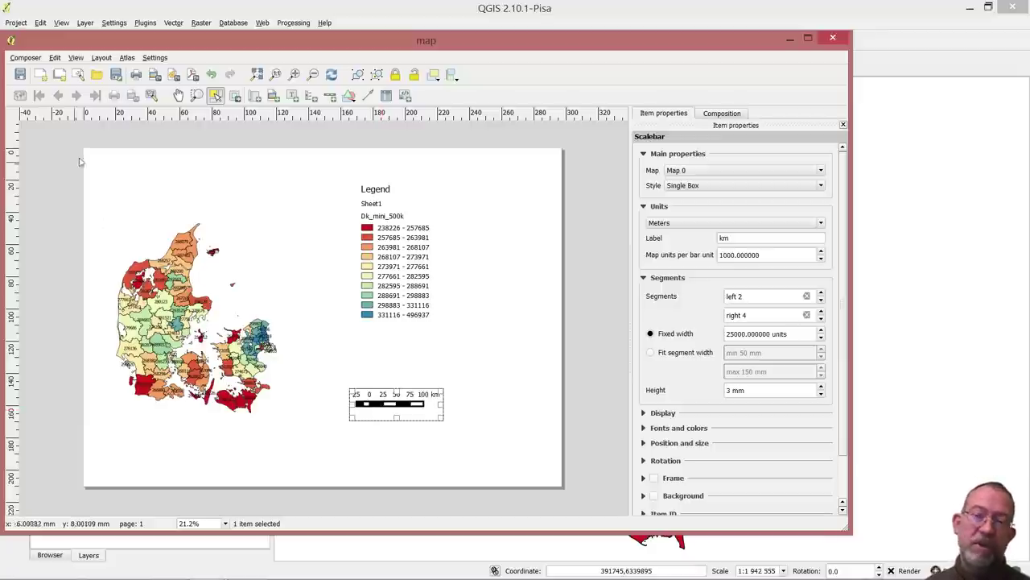
# Export the composition as the JPEG image incom.jpeg in the webmap folder, replacing the existing file.
pyautogui.click(155, 74)
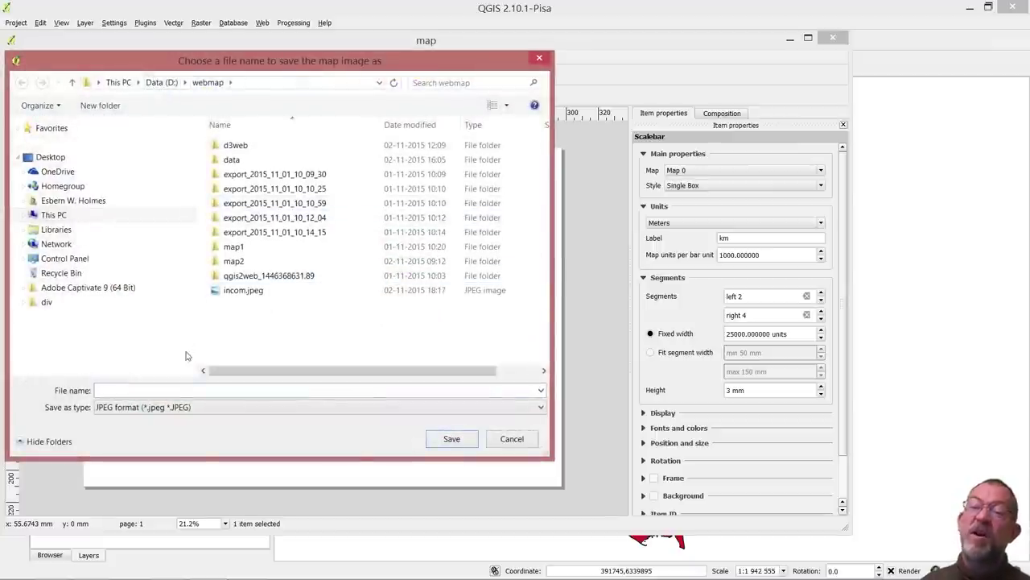
pyautogui.click(233, 290)
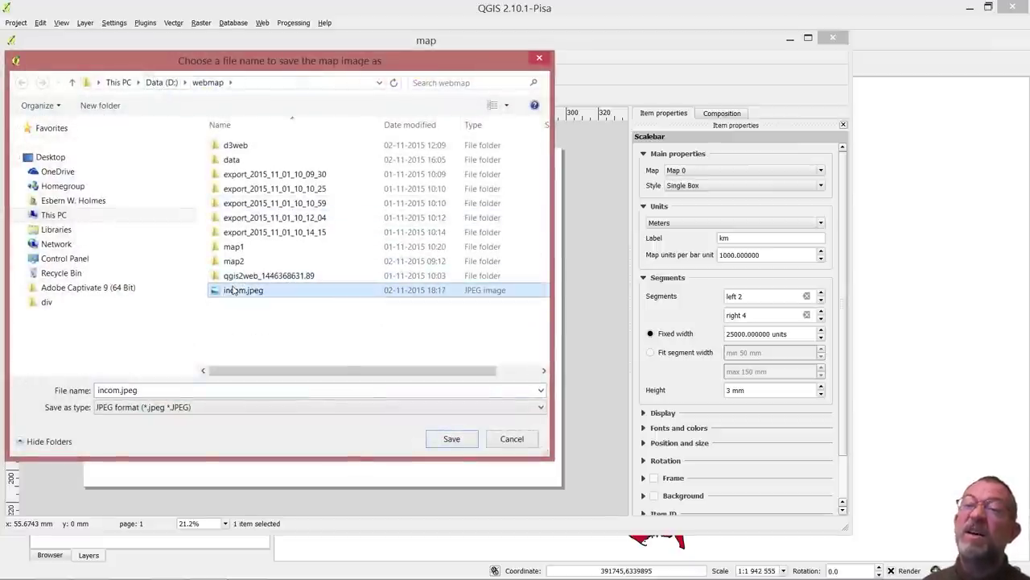
pyautogui.click(452, 439)
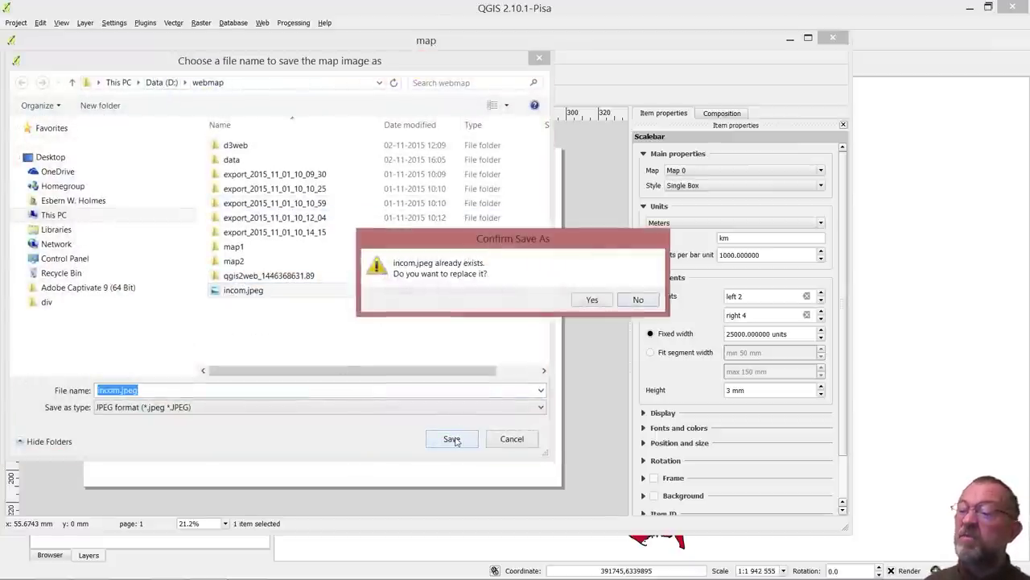
pyautogui.click(593, 302)
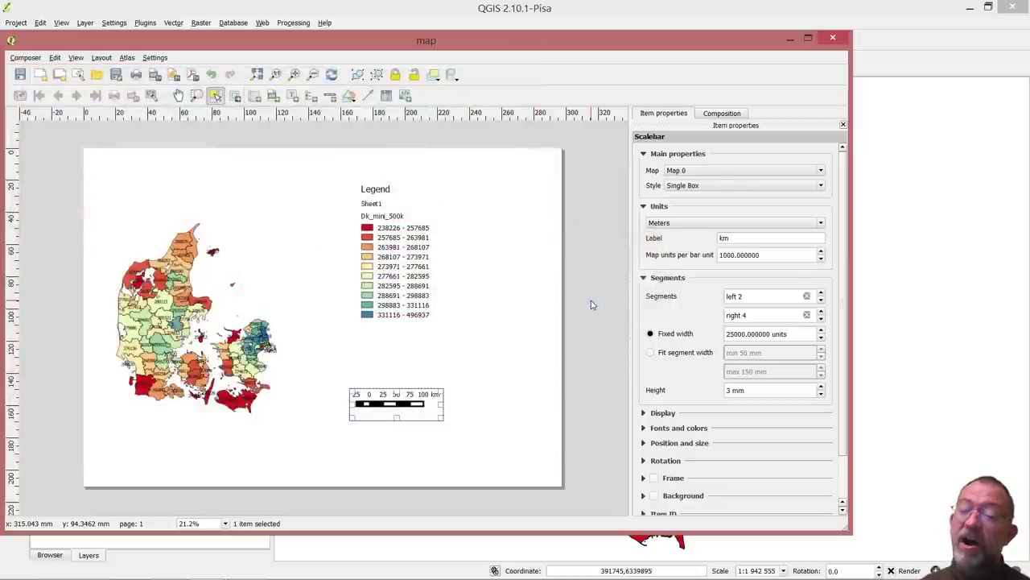
# Switch to File Explorer, open incom.jpeg from the webmap folder on drive D, zoom in to inspect it, and close the viewer.
pyautogui.hotkey('alt', 'Tab')
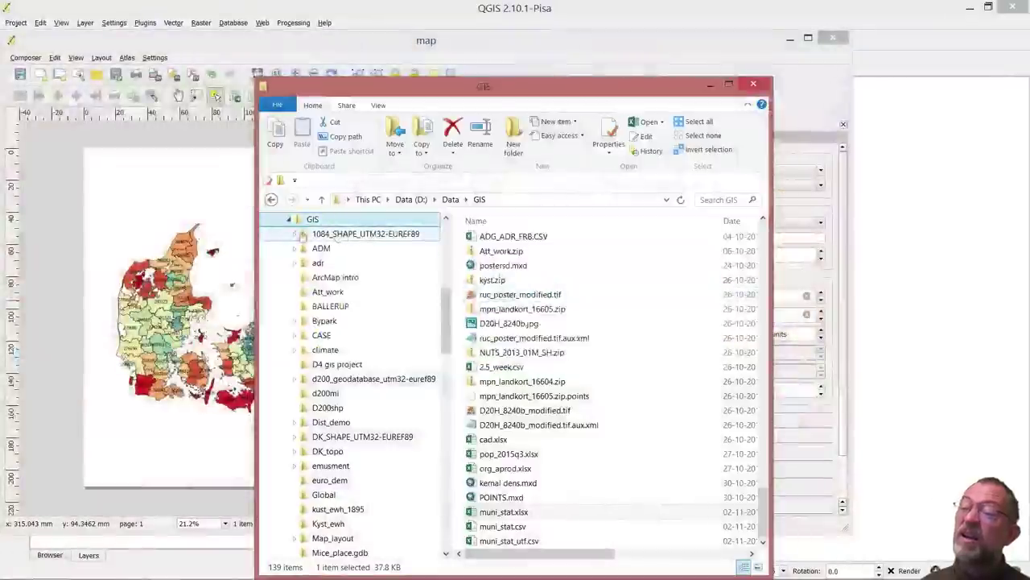
pyautogui.click(451, 199)
pyautogui.click(411, 199)
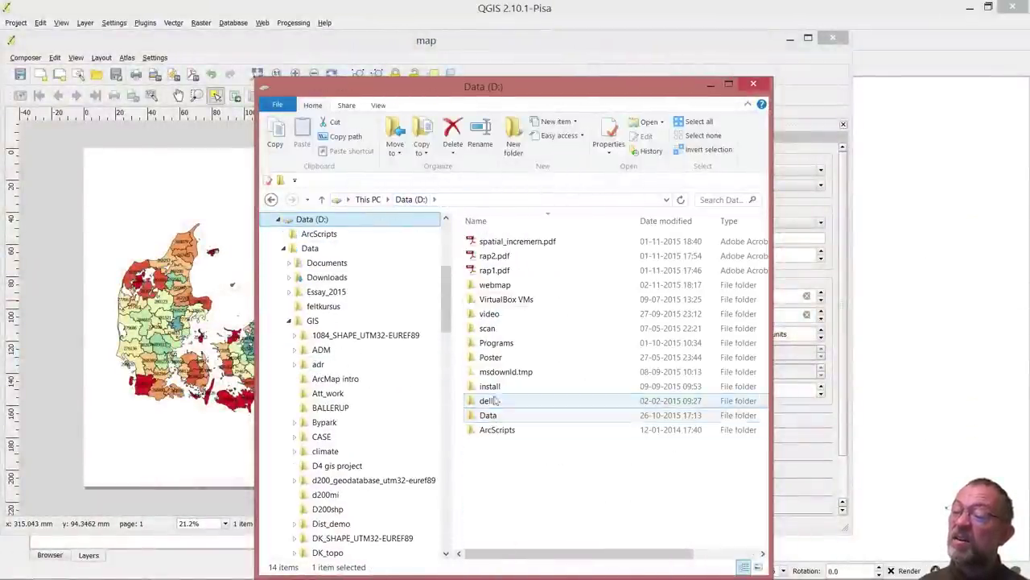
pyautogui.doubleClick(493, 285)
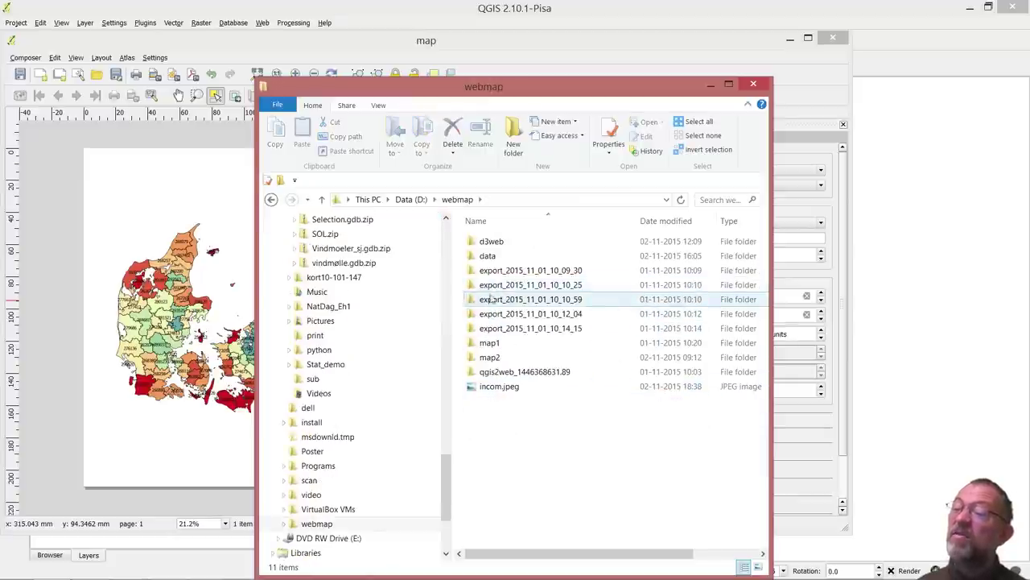
pyautogui.doubleClick(499, 387)
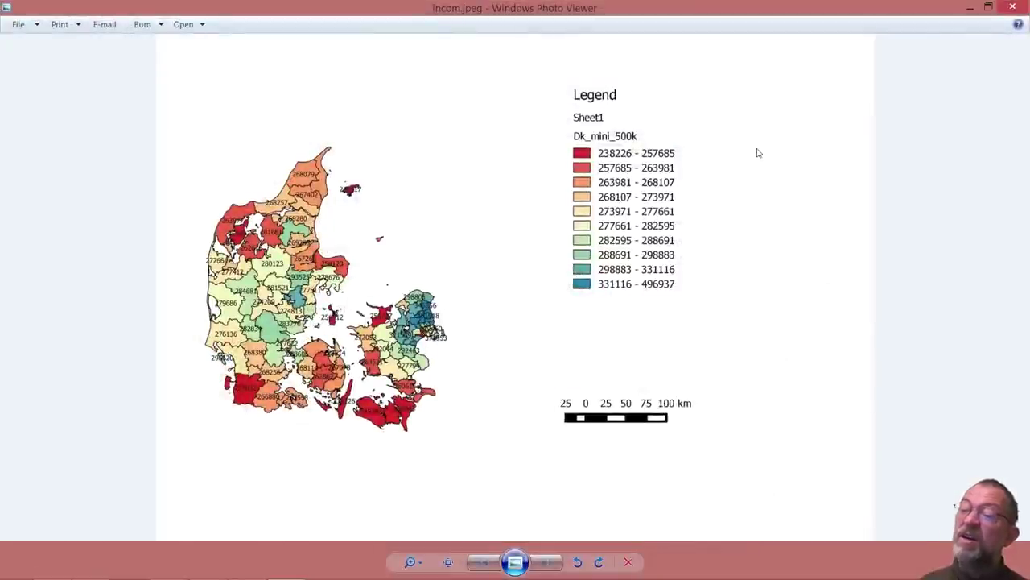
pyautogui.click(416, 563)
pyautogui.moveTo(424, 554); pyautogui.dragTo(421, 532)
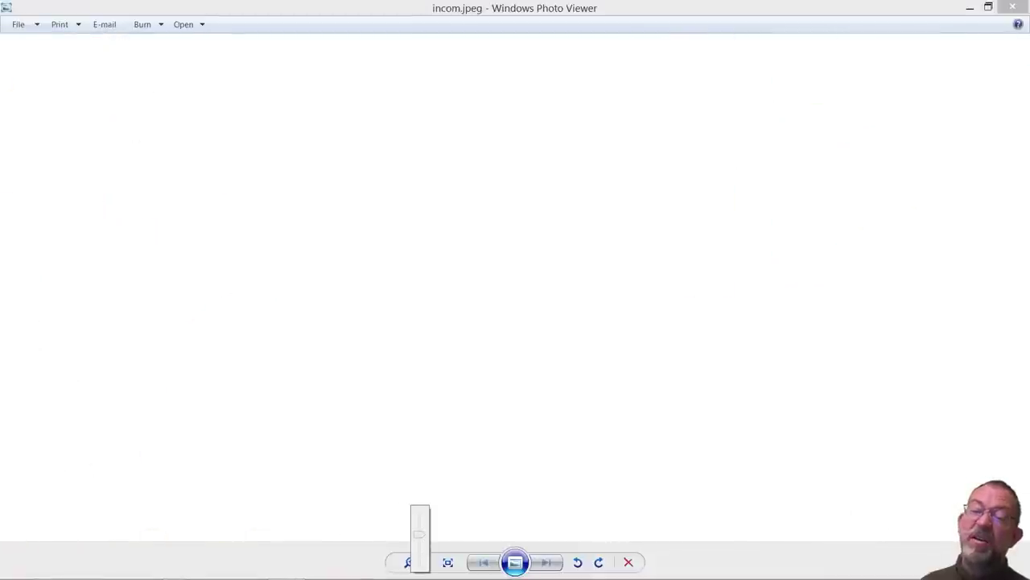
pyautogui.click(1014, 8)
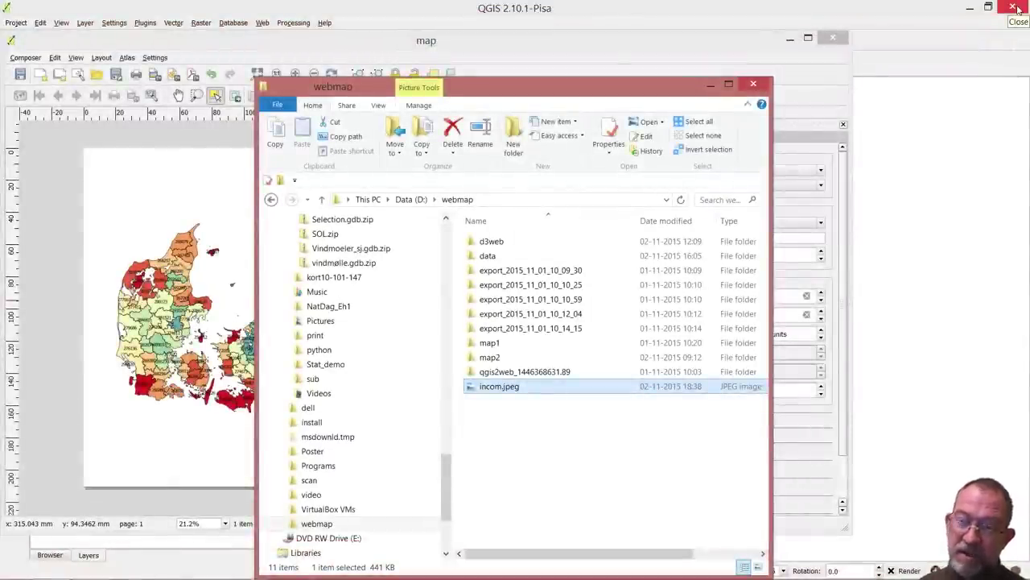
# Switch to the PowerPoint slide show about creating maps for the web using QGIS.
pyautogui.hotkey('alt', 'Tab')
pyautogui.hotkey('alt', 'Tab')
pyautogui.hotkey('alt', 'Tab')
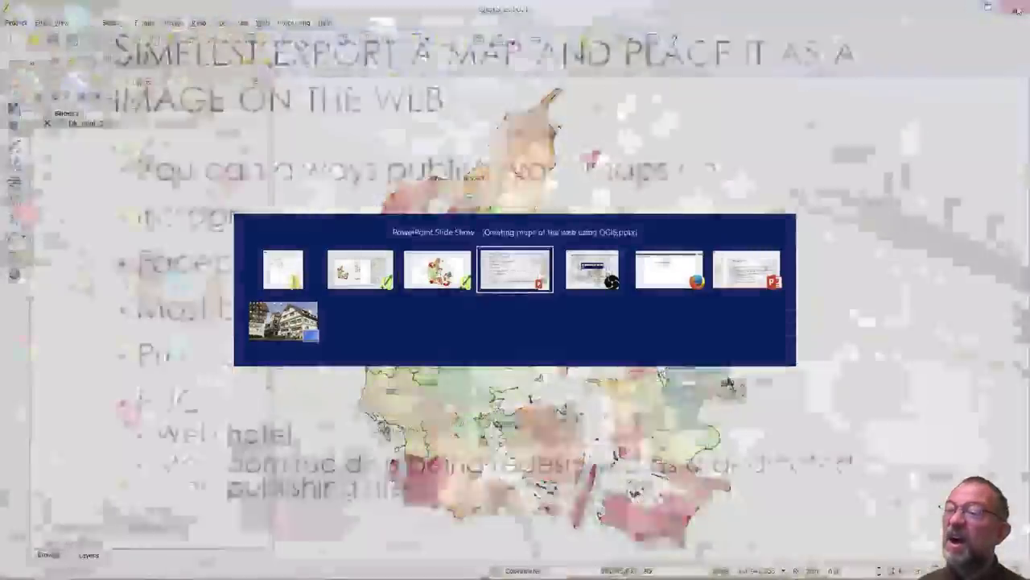
# Switch to the GIS course Demo blog in Firefox and start a new post titled "A qgis map".
pyautogui.hotkey('alt', 'Tab')
pyautogui.hotkey('alt', 'Tab')
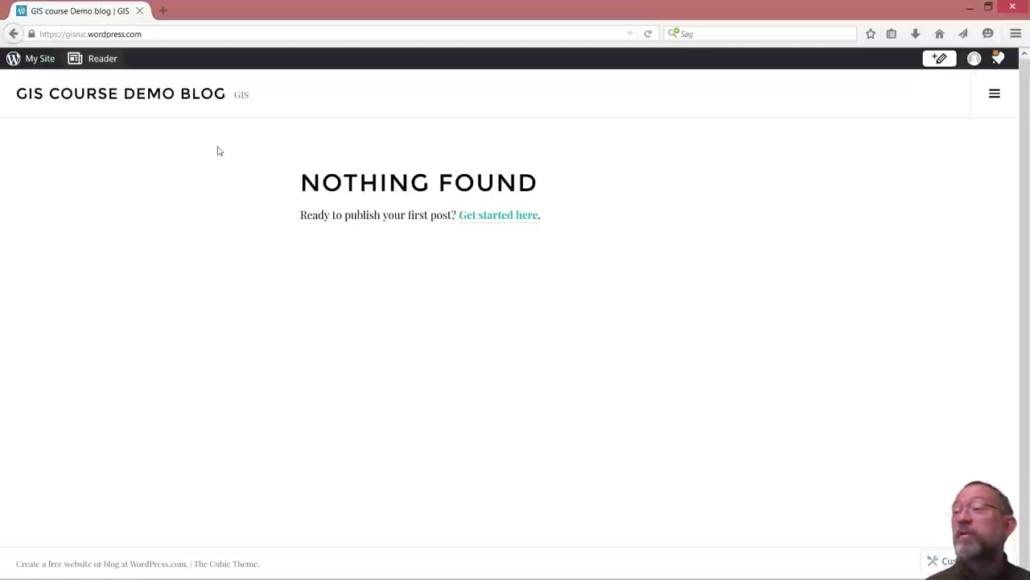
pyautogui.click(941, 59)
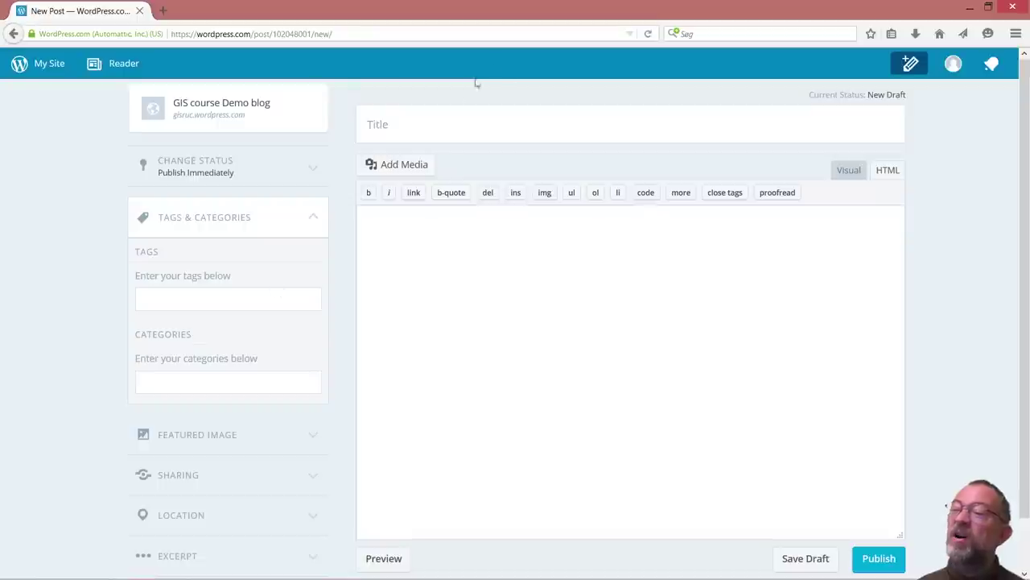
pyautogui.click(423, 133)
pyautogui.write('A ')
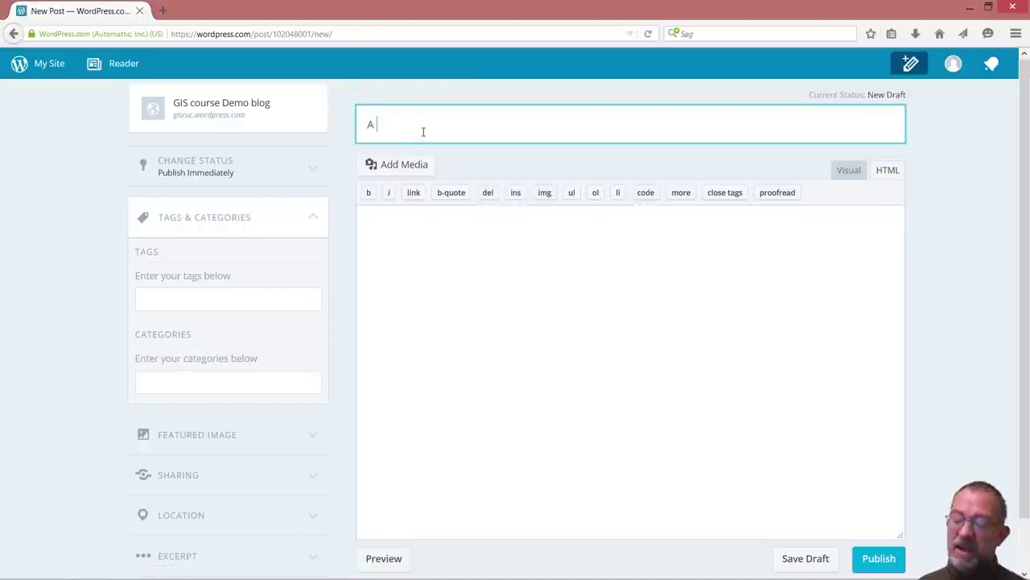
pyautogui.write('qgis')
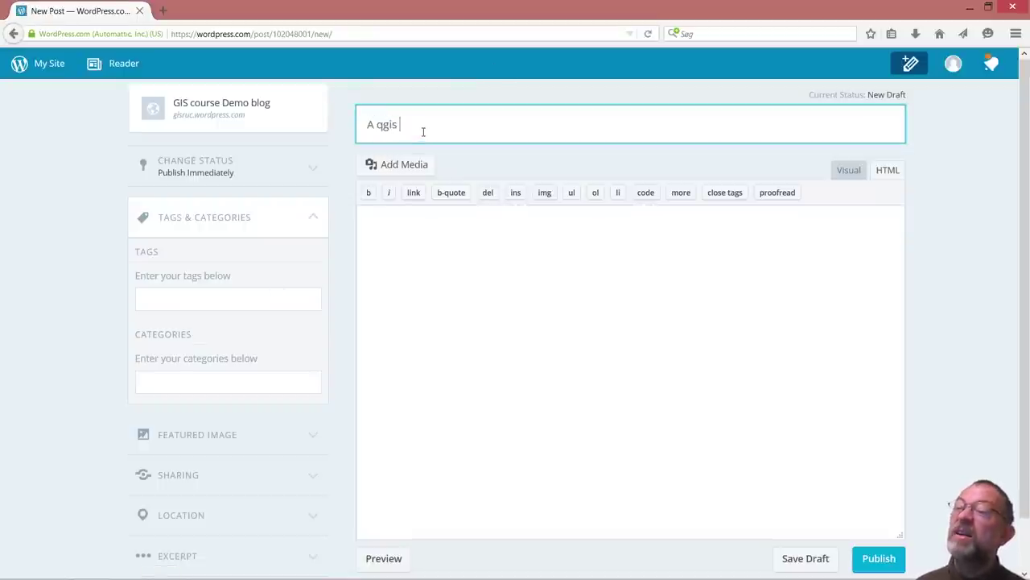
pyautogui.write(' map')
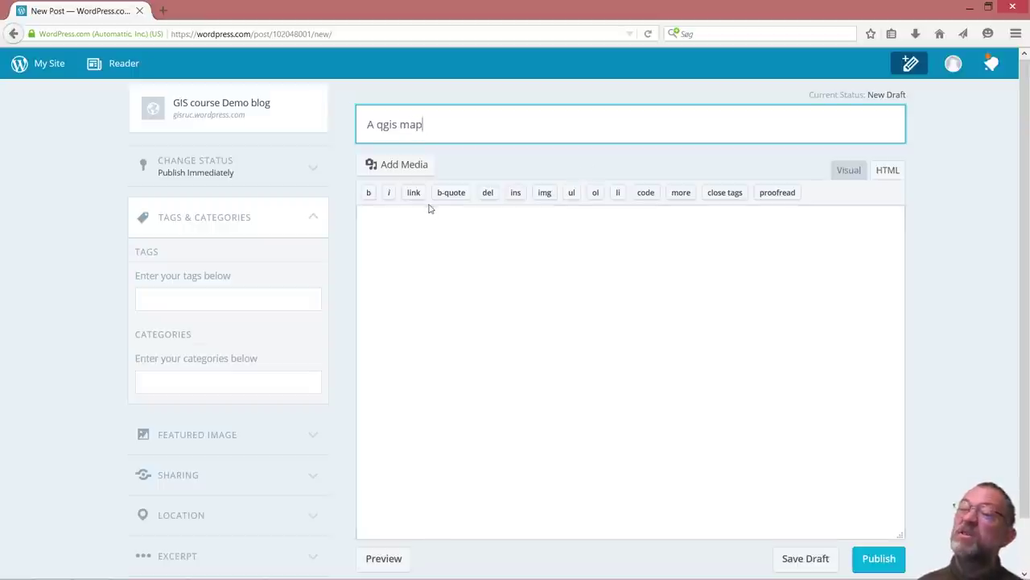
# Write "This is a example map" as the post's body text, correcting the misspelled word with the spelling suggestion.
pyautogui.click(427, 243)
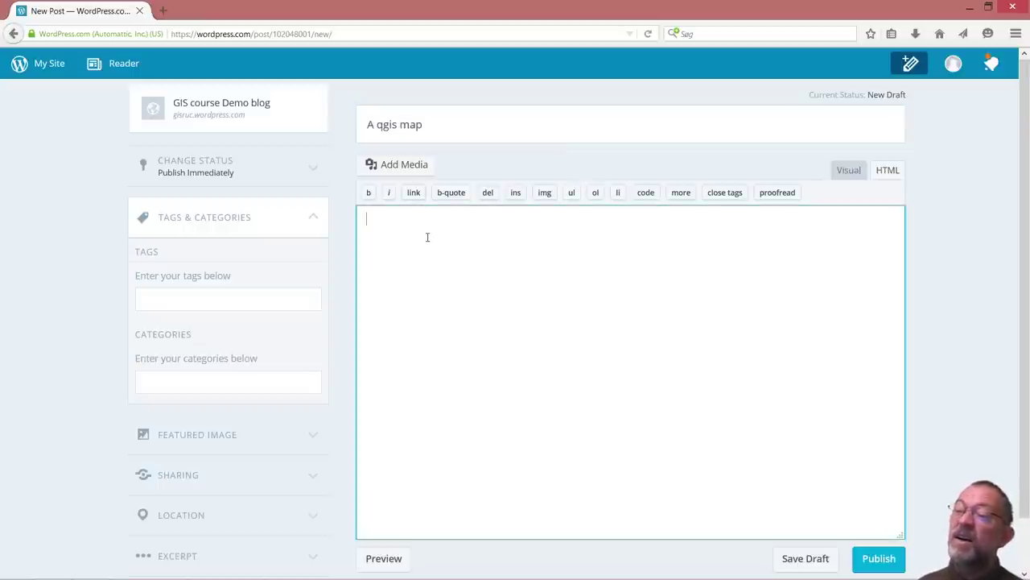
pyautogui.write('This')
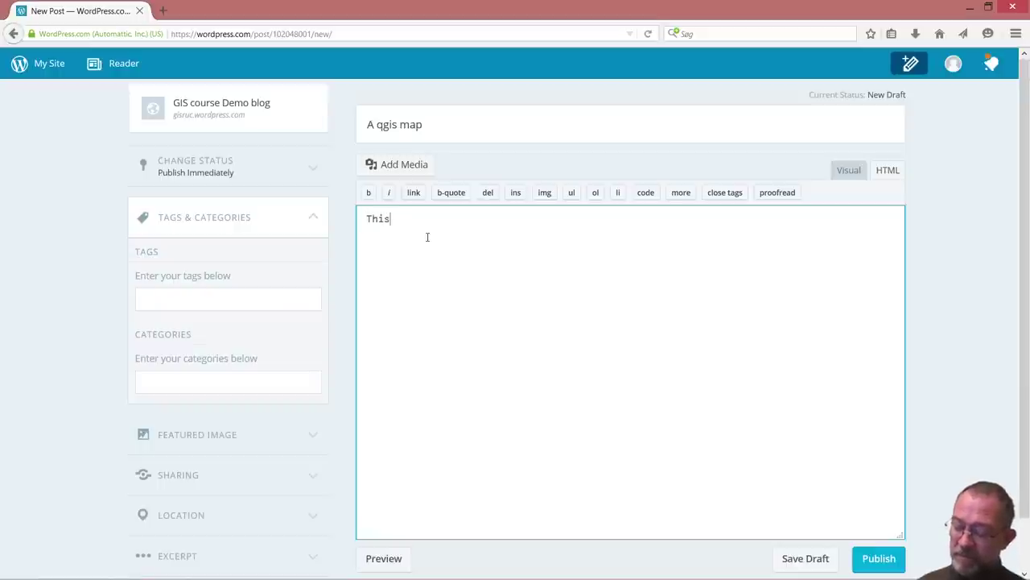
pyautogui.write(' is a ')
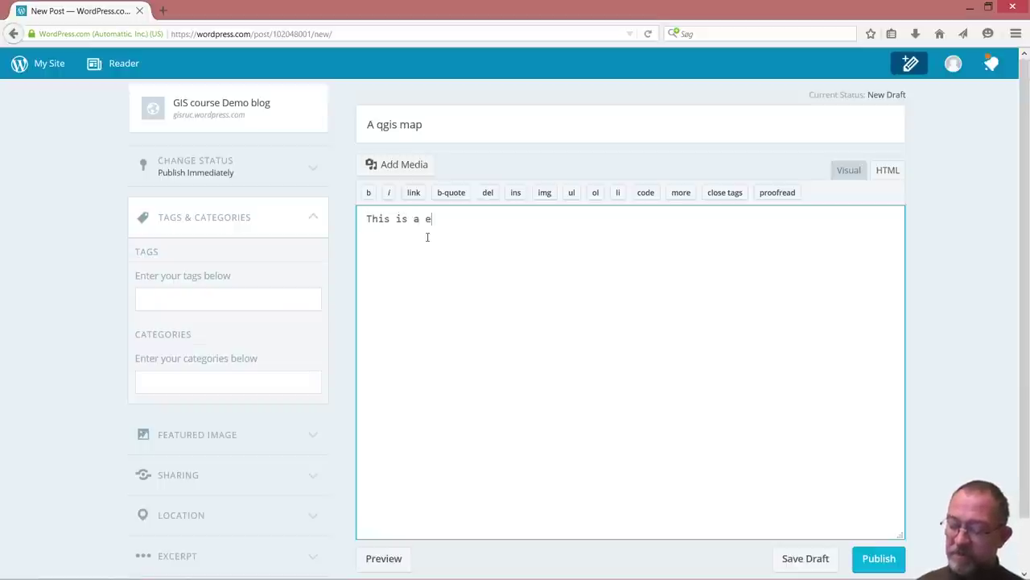
pyautogui.write('exampel ')
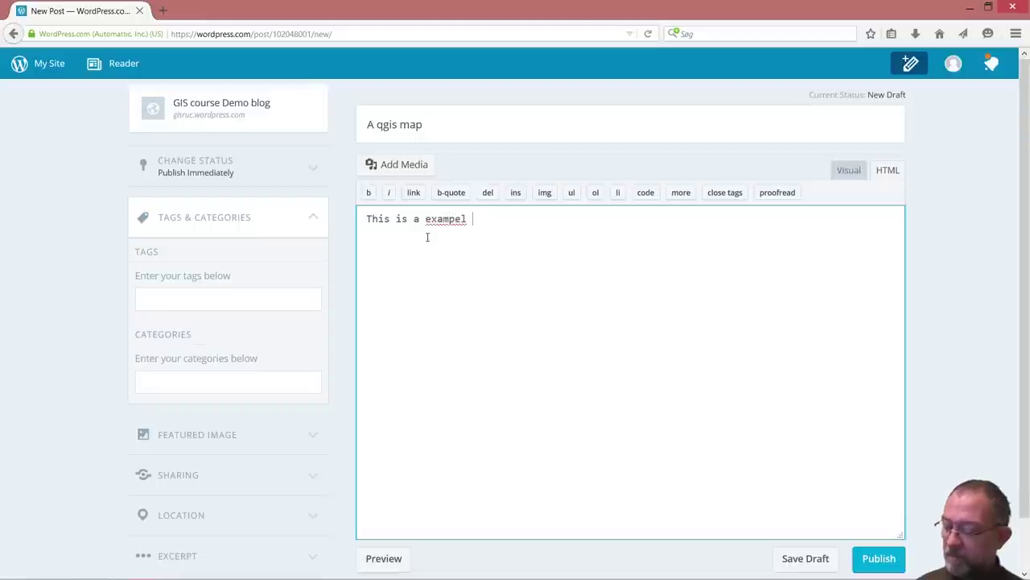
pyautogui.write('map')
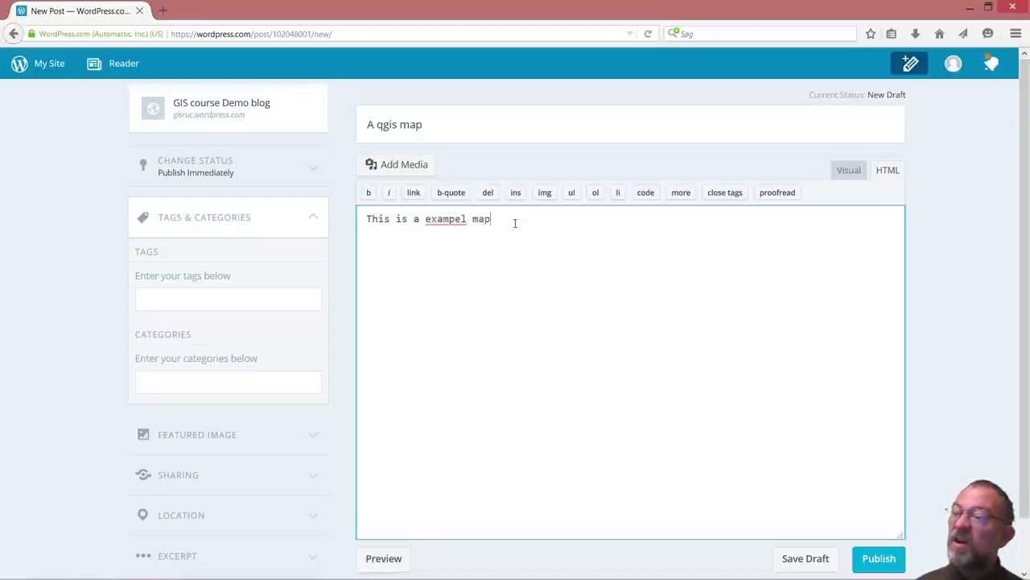
pyautogui.rightClick(436, 218)
pyautogui.press('Escape')
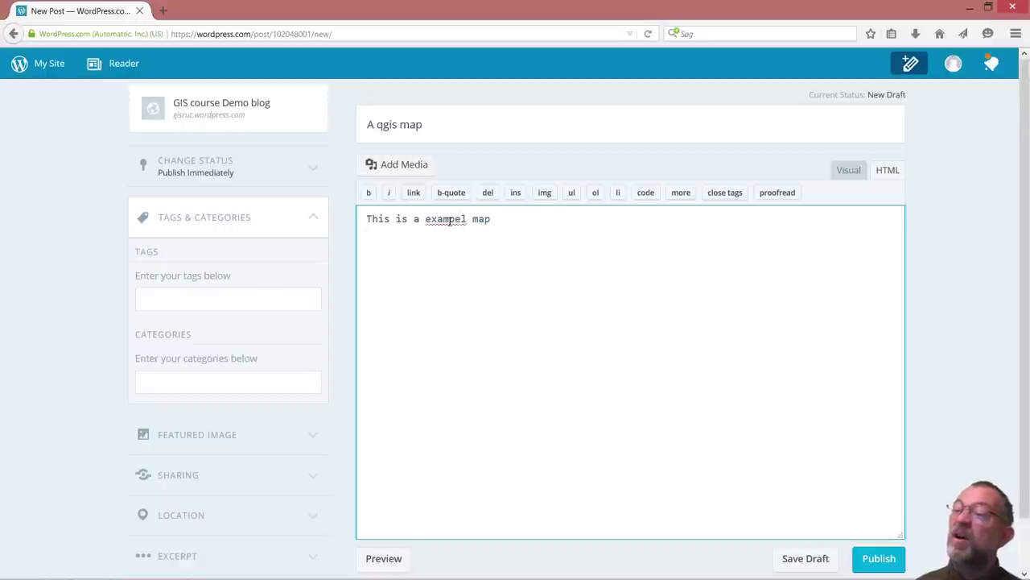
pyautogui.rightClick(449, 219)
pyautogui.click(462, 230)
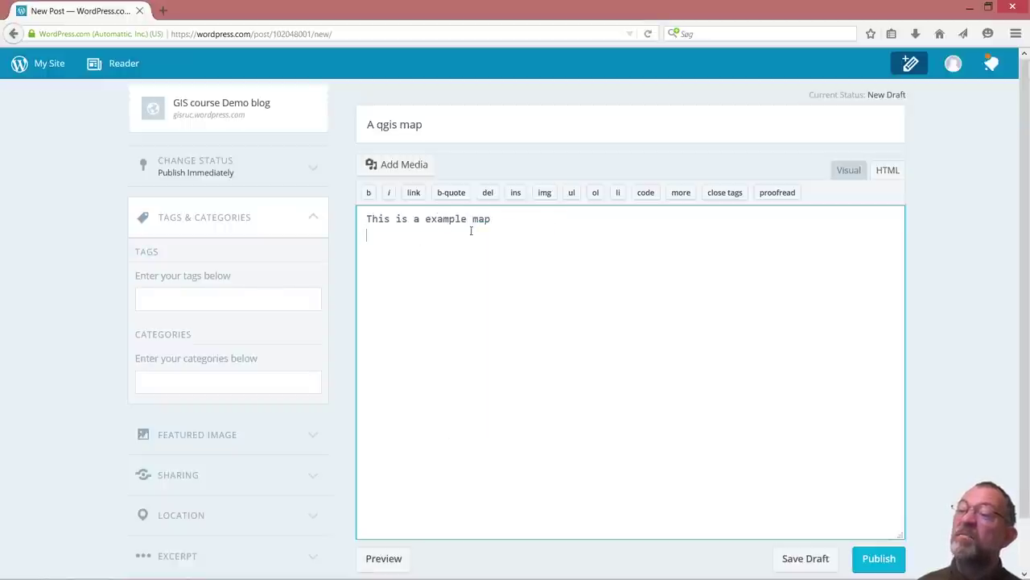
# Open the file upload page for adding media to the post and switch to the webmap folder in File Explorer.
pyautogui.click(411, 164)
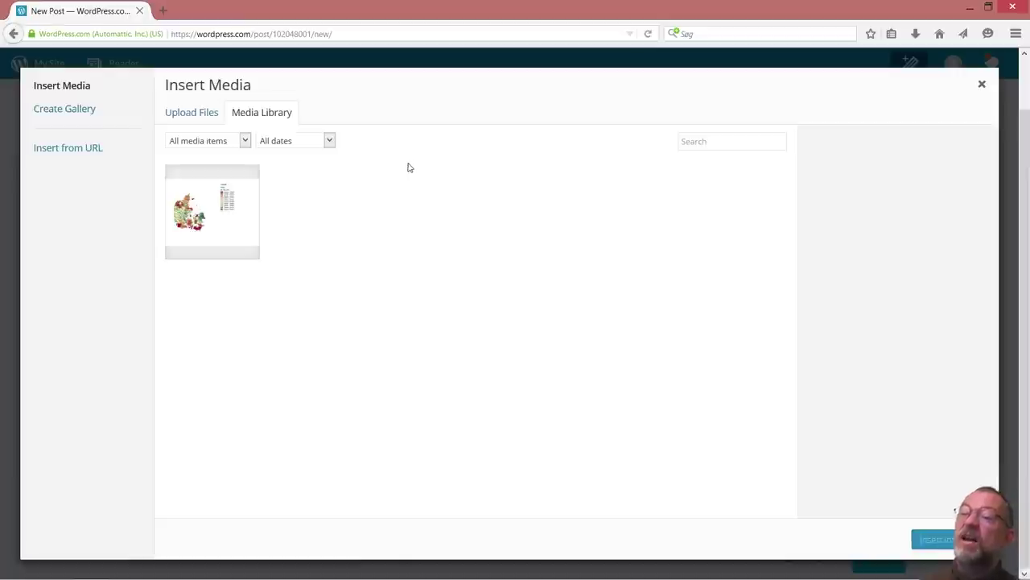
pyautogui.click(201, 119)
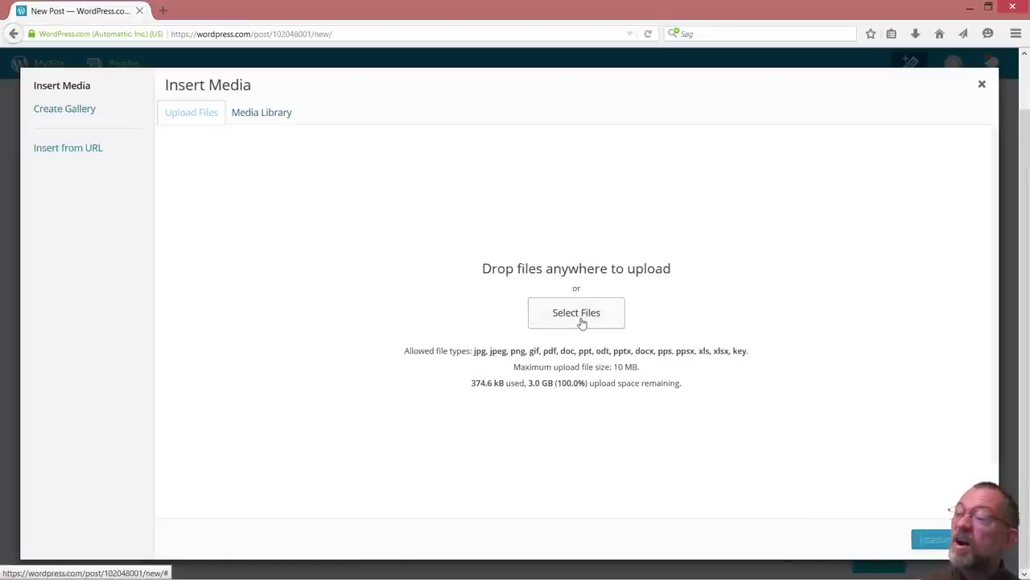
pyautogui.hotkey('alt', 'Tab')
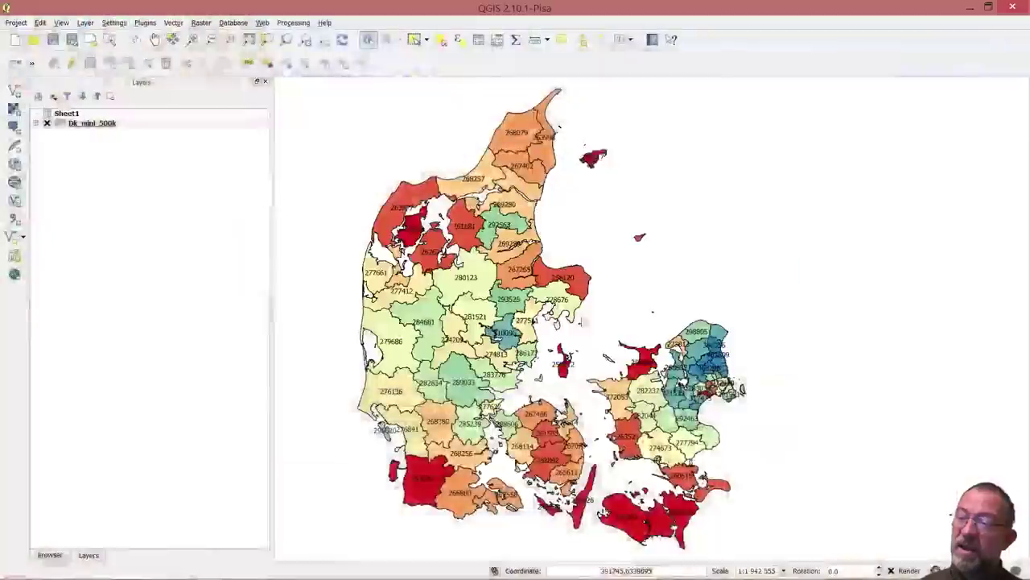
pyautogui.hotkey('alt', 'Tab')
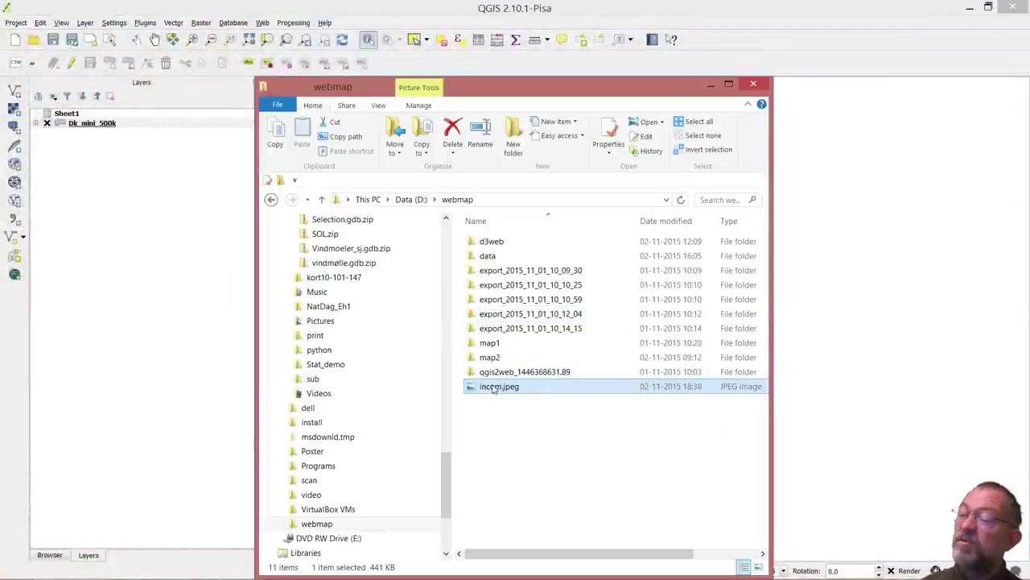
# Open incom.jpeg from the webmap folder to check the exported map, and close the viewer.
pyautogui.press('F2')
pyautogui.click(516, 415)
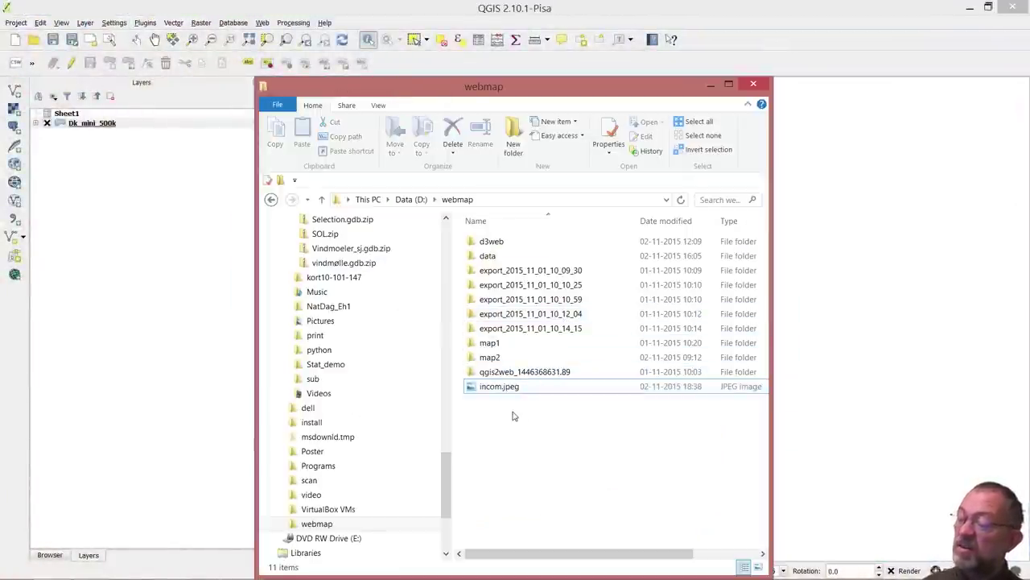
pyautogui.doubleClick(491, 386)
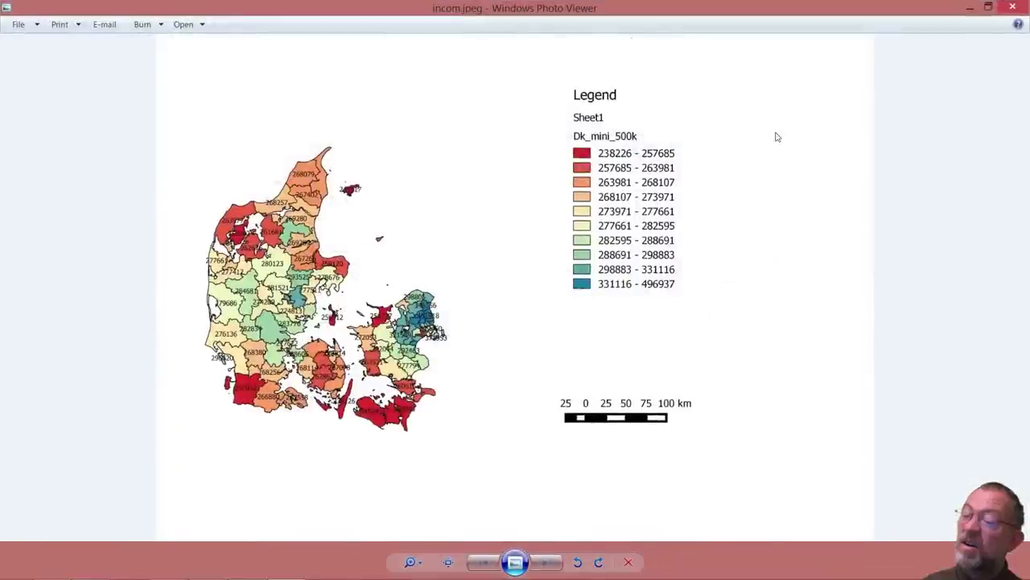
pyautogui.click(1013, 7)
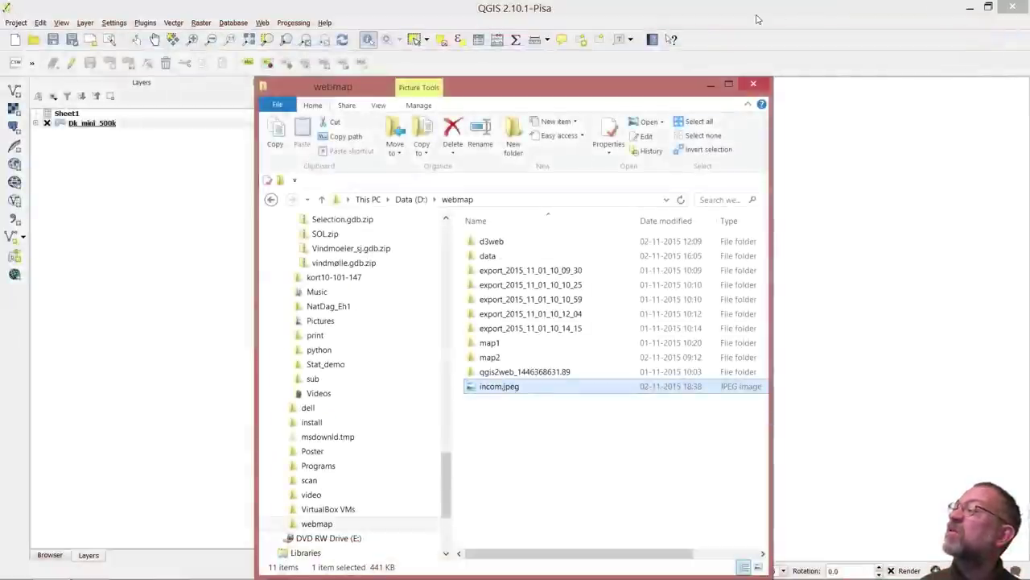
# Place File Explorer over the WordPress upload page in Firefox and upload incom.jpeg from the webmap folder to the media library.
pyautogui.hotkey('alt', 'Tab')
pyautogui.hotkey('alt', 'Tab')
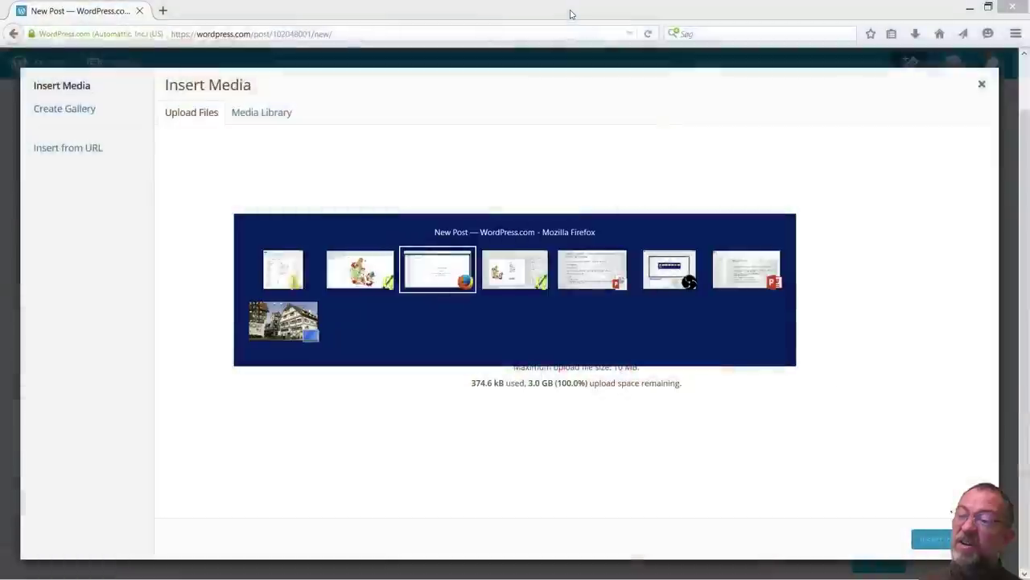
pyautogui.hotkey('alt', 'Tab')
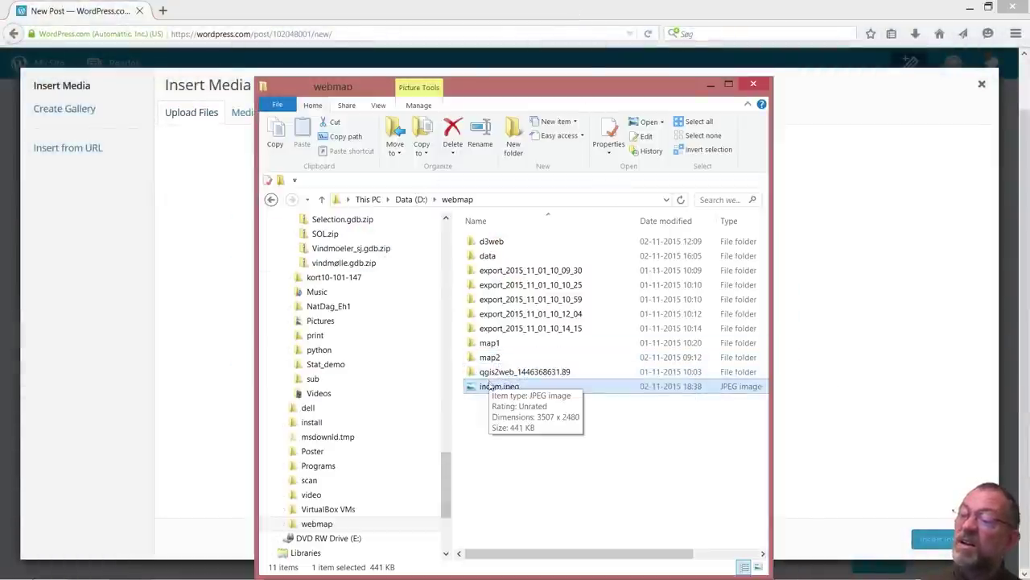
pyautogui.moveTo(479, 387); pyautogui.dragTo(869, 265)
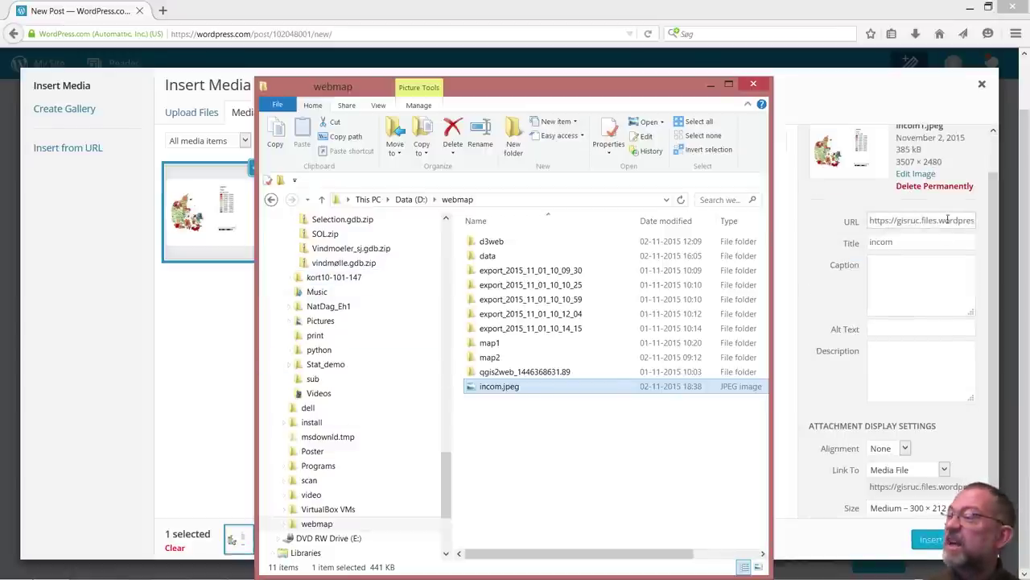
# Set the uploaded image's title to incom2 and insert that image into the post.
pyautogui.click(920, 241)
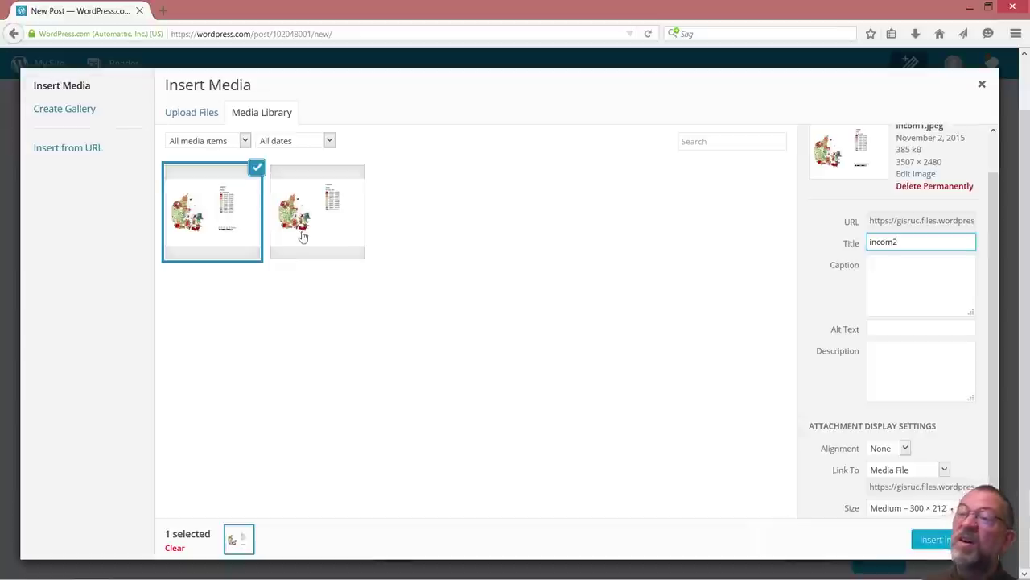
pyautogui.click(322, 246)
pyautogui.click(212, 245)
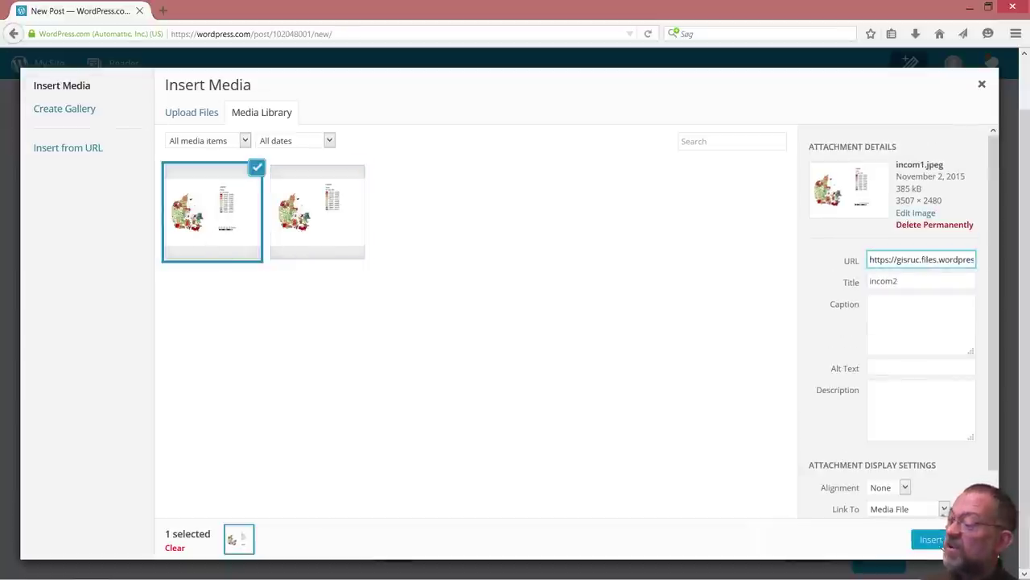
pyautogui.click(934, 540)
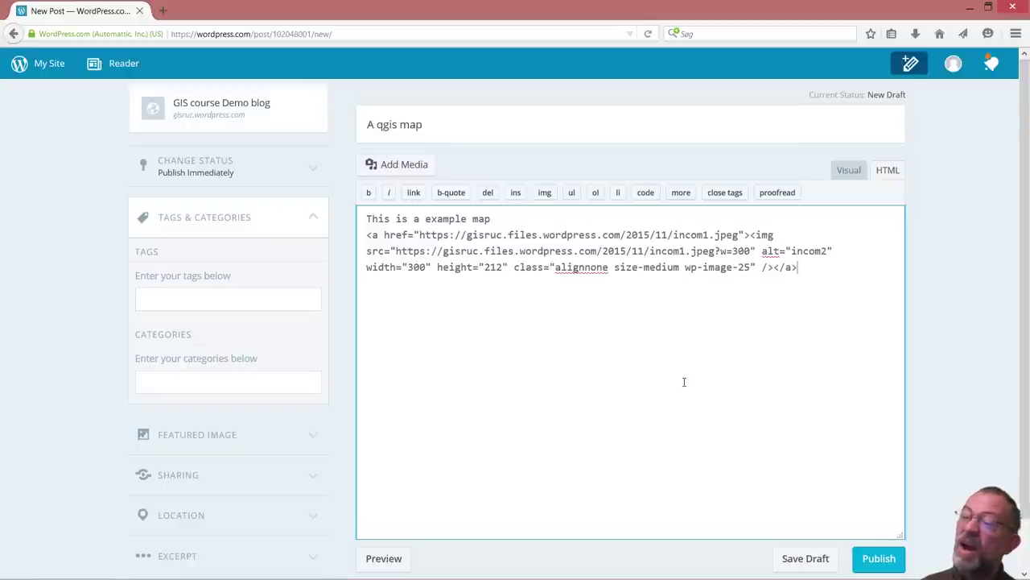
# Publish the post and check its live page, viewing the map image at full size before closing the page.
pyautogui.click(879, 563)
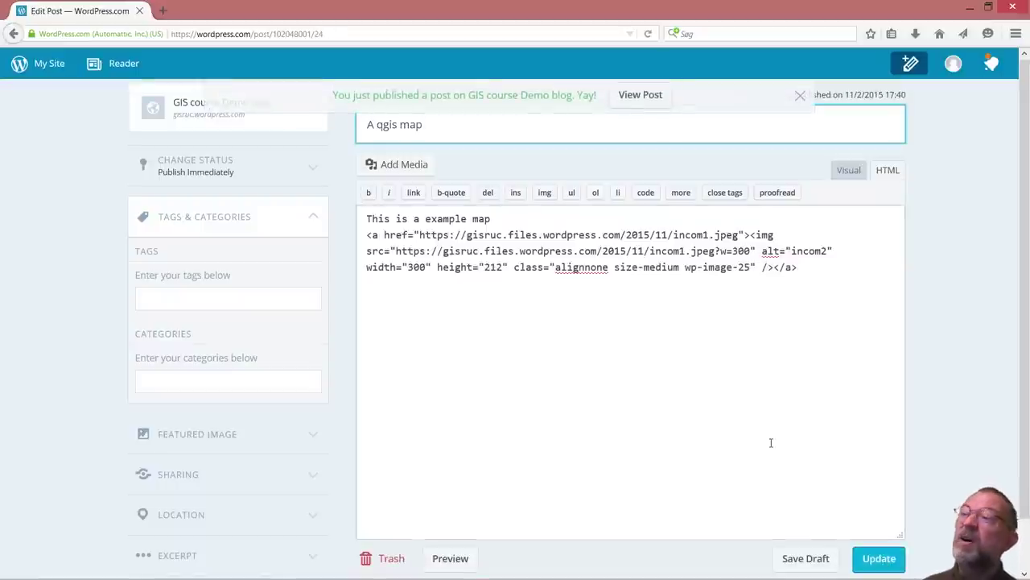
pyautogui.click(641, 95)
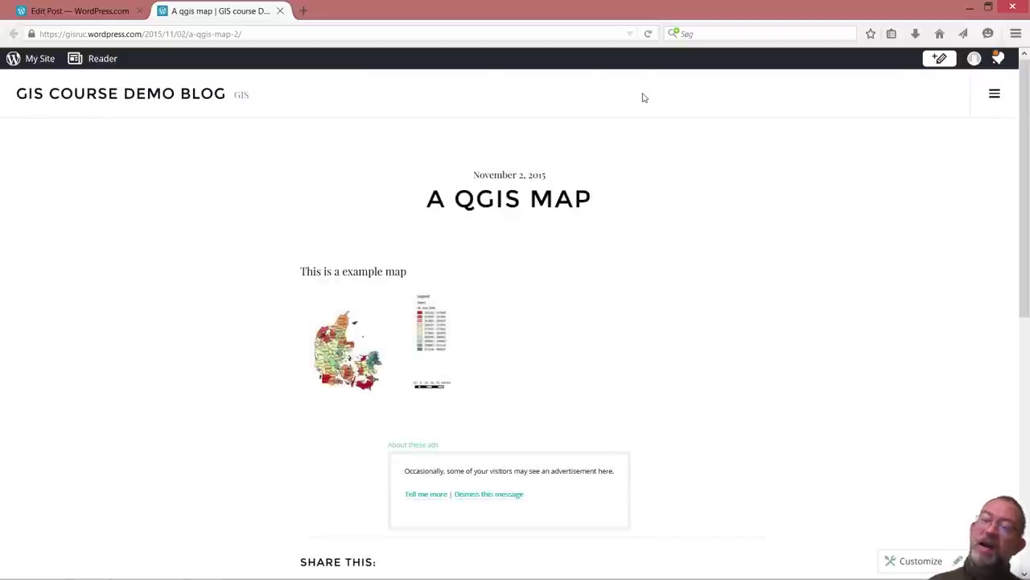
pyautogui.click(411, 317)
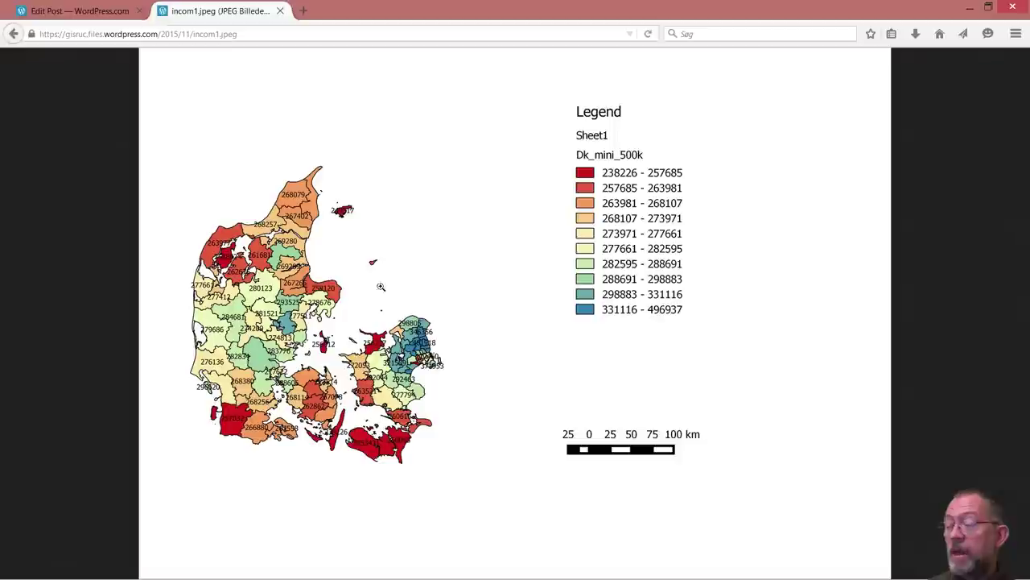
pyautogui.click(280, 11)
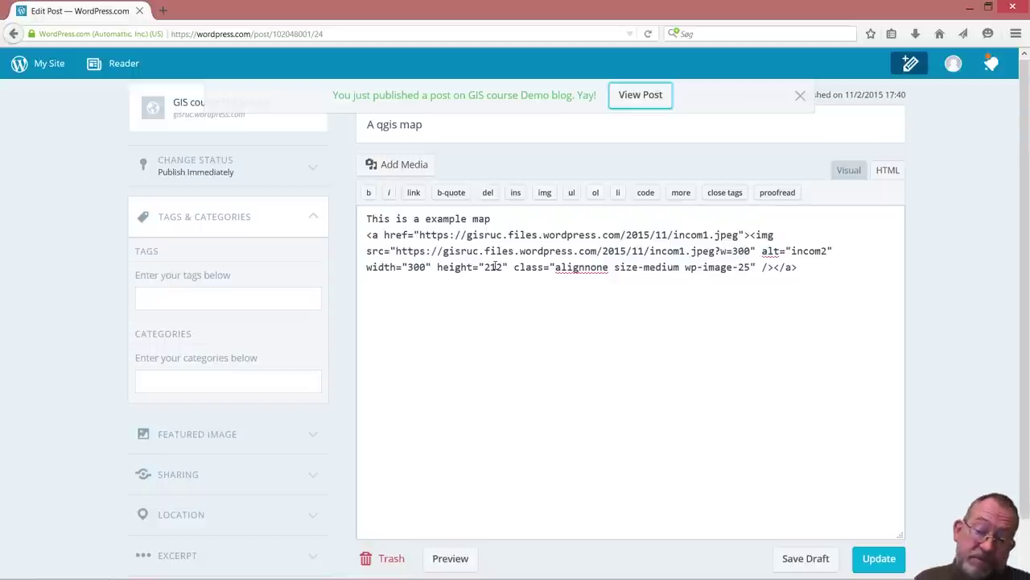
# Switch to the QGIS print composer window named map and close it.
pyautogui.hotkey('alt', 'Tab')
pyautogui.hotkey('alt', 'Tab')
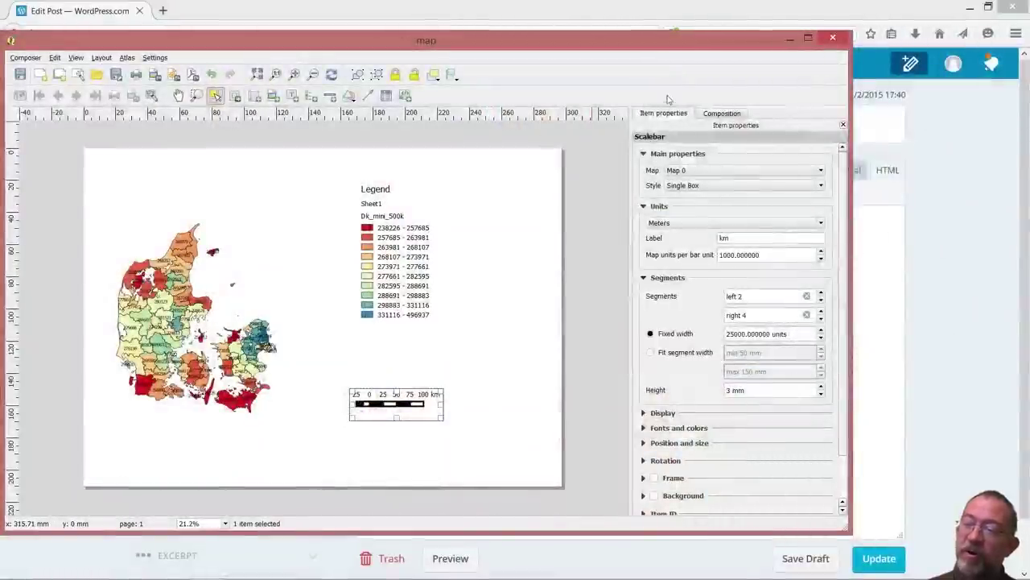
pyautogui.click(833, 38)
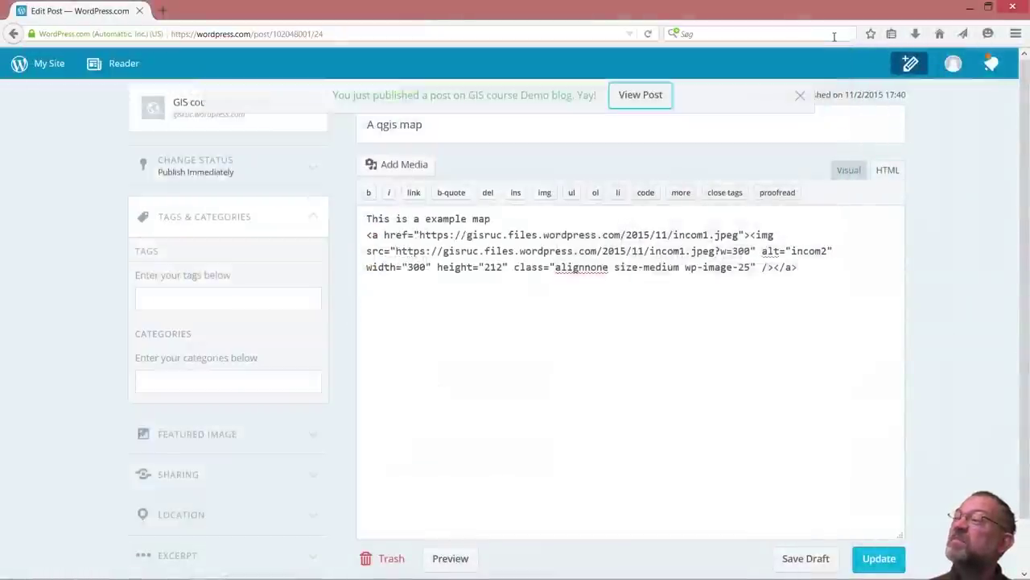
# Switch to the PowerPoint slide about exporting a map and placing it as an image on the web.
pyautogui.hotkey('alt', 'Tab')
pyautogui.hotkey('alt', 'Tab')
pyautogui.hotkey('alt', 'Tab')
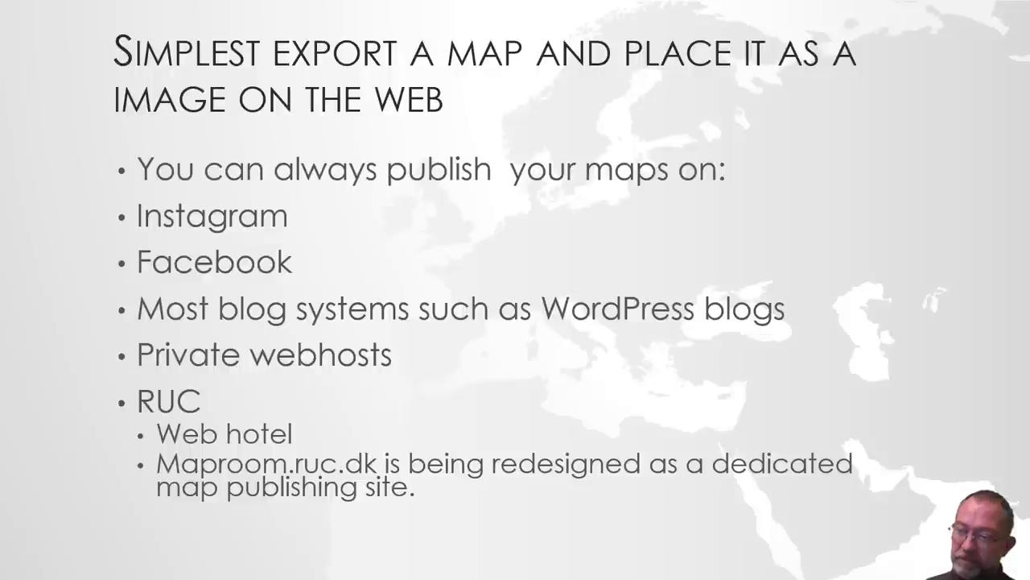